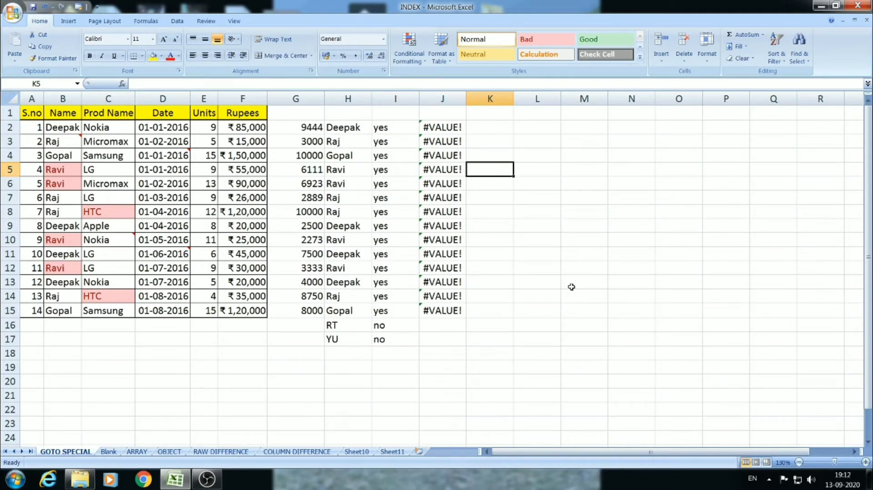
Step: Select every cell containing a comment with Go To Special, and view the comments on the selected cells
key("F5")
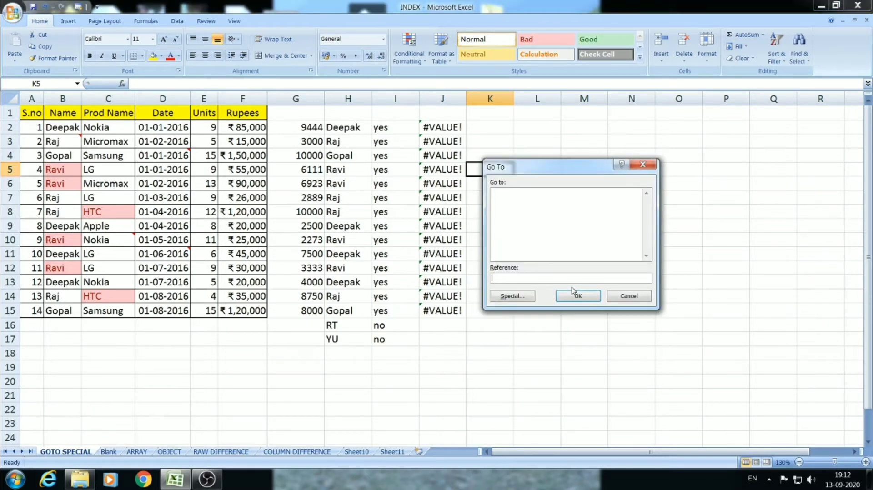
left_click(514, 298)
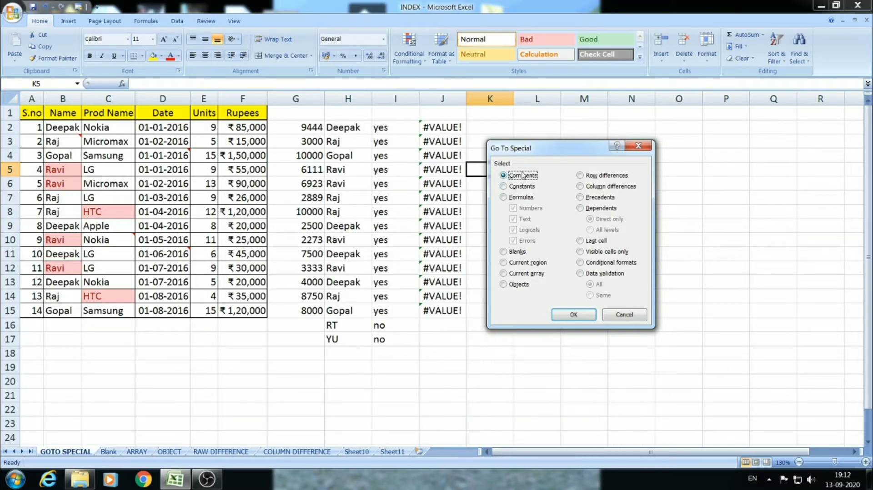
left_click(574, 315)
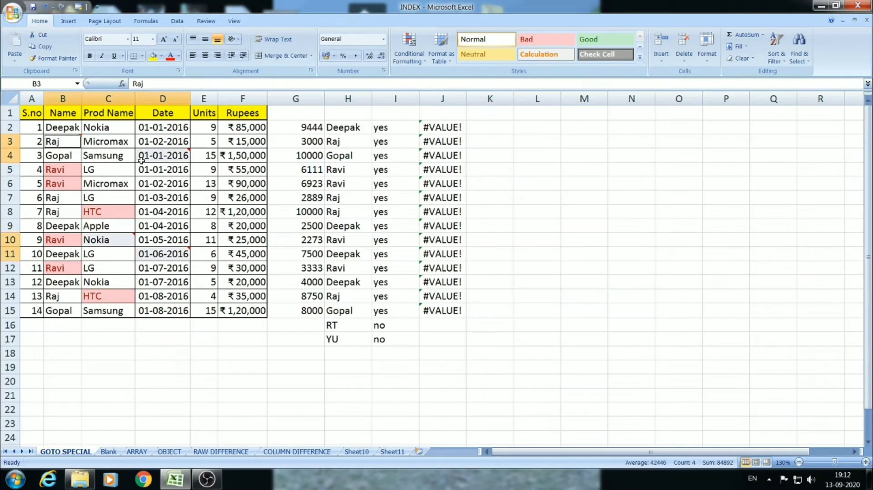
mouse_move(161, 160)
mouse_move(111, 242)
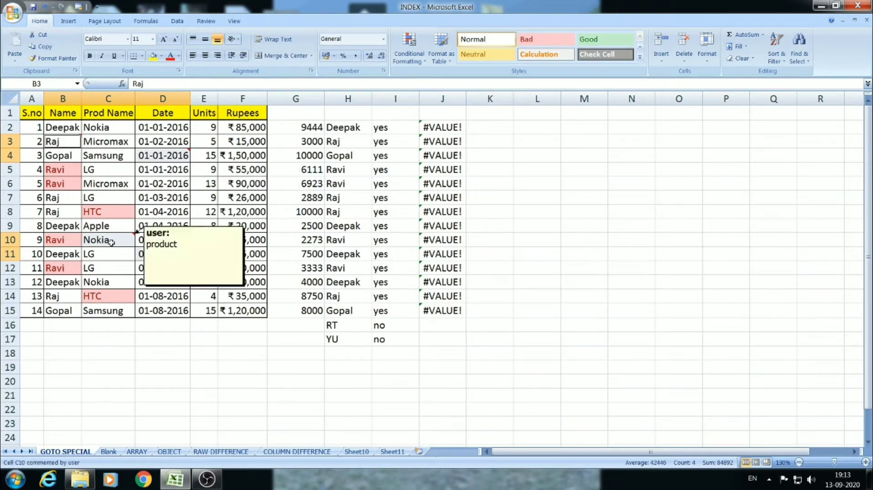
mouse_move(165, 257)
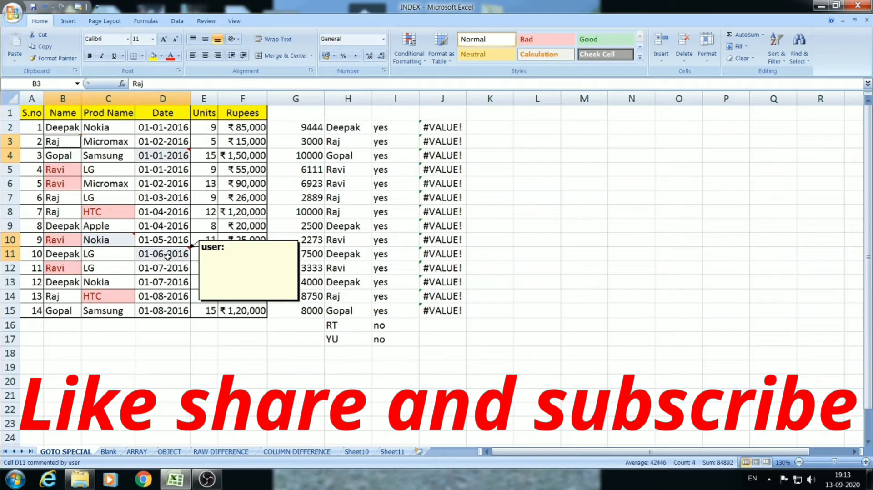
Step: Select only the numeric constants on the sheet with Go To Special, excluding text, logicals and errors
left_click(186, 195)
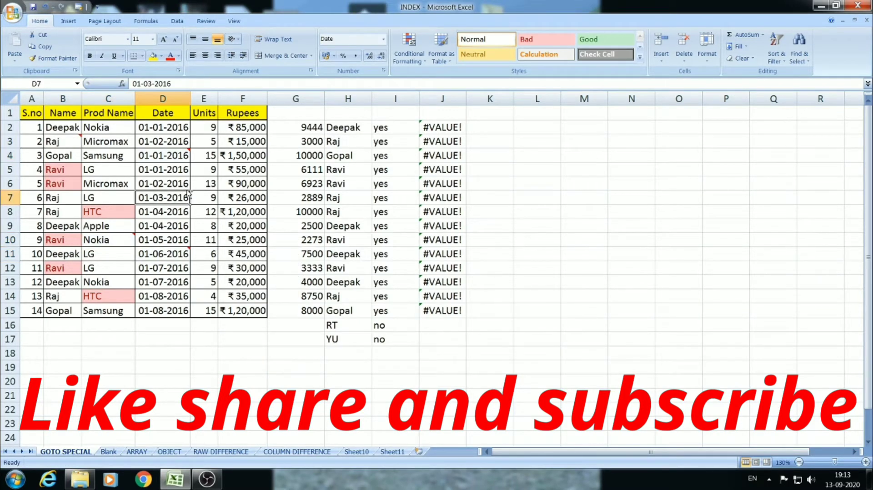
key("ctrl+g")
left_click(526, 301)
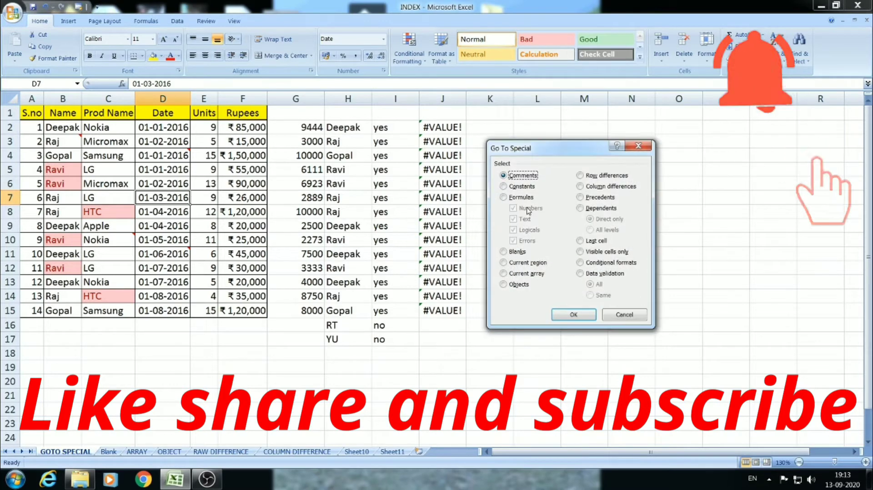
left_click(504, 187)
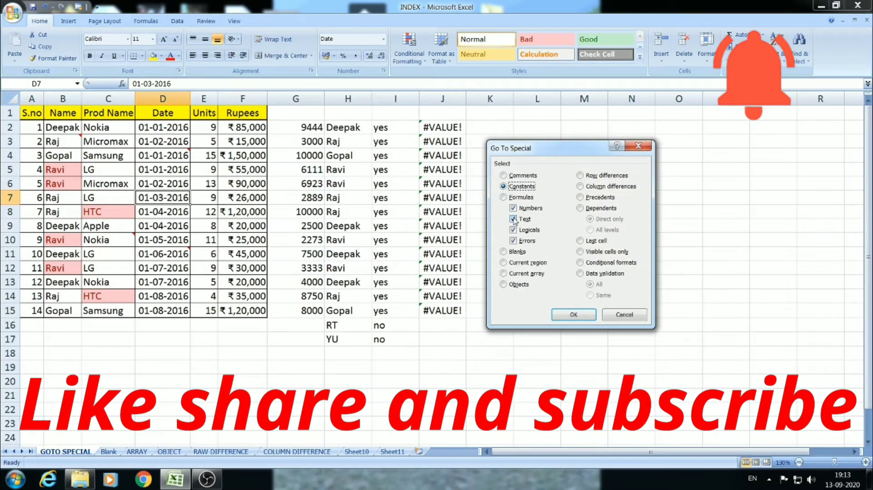
left_click(514, 220)
left_click(513, 230)
left_click(514, 241)
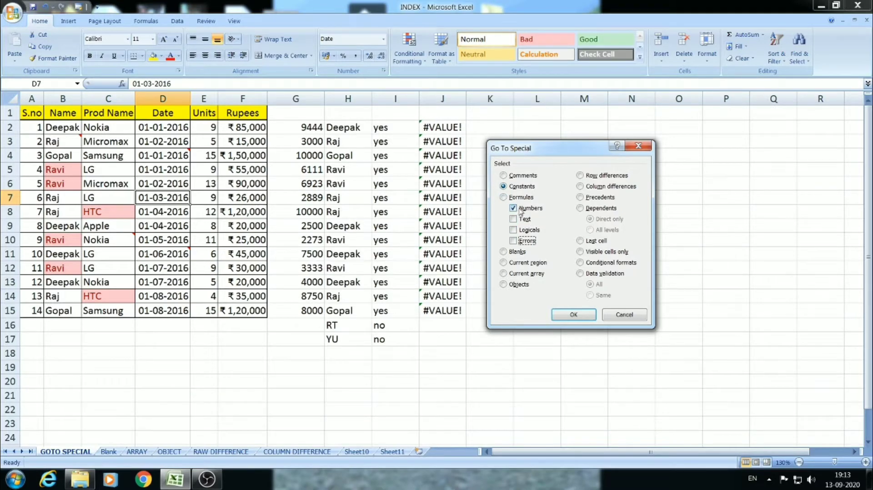
left_click(574, 315)
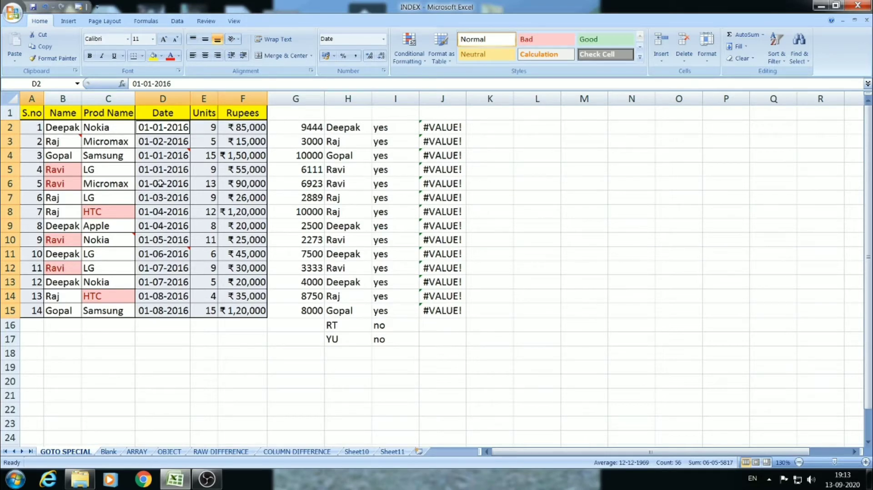
Step: Select only the text constants on the sheet with Go To Special, excluding numbers, logicals and errors
left_click(123, 183)
key("ctrl+g")
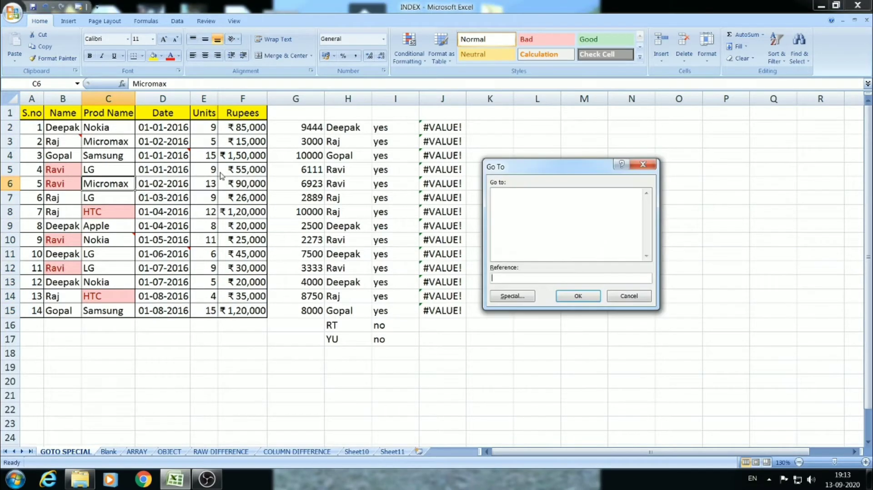
left_click(511, 297)
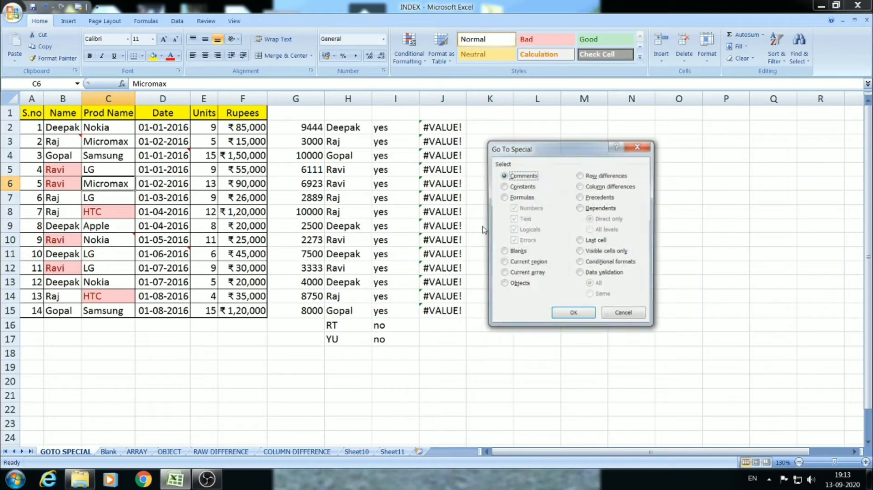
left_click(504, 197)
left_click(505, 187)
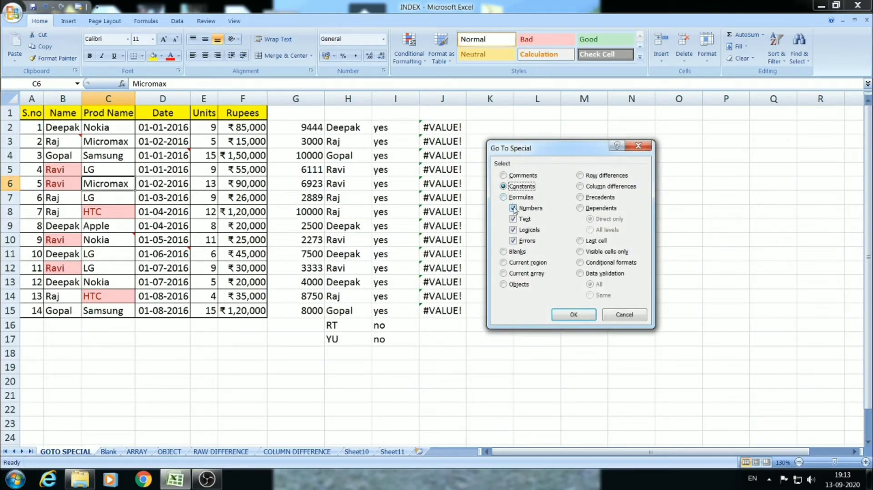
left_click(513, 230)
left_click(513, 241)
left_click(513, 208)
left_click(573, 314)
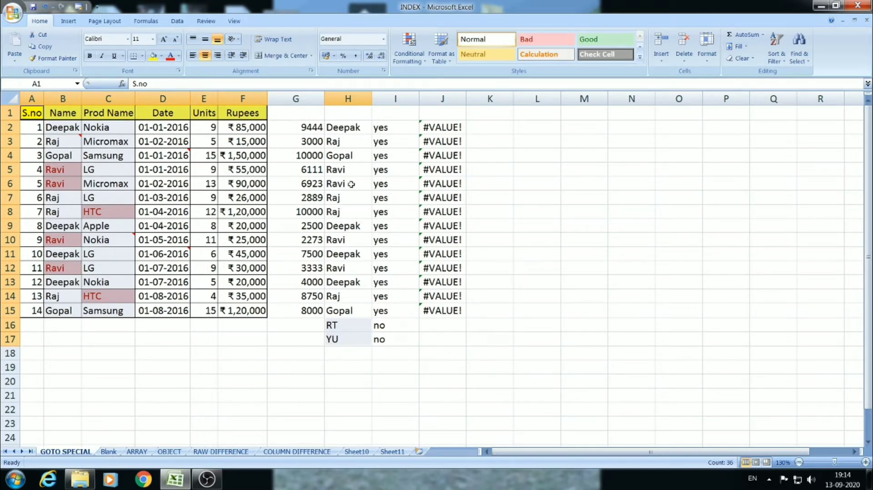
Step: Inspect the contents of cells in column H to compare the formula cells with the typed entries in H16 and H17
left_click(349, 253)
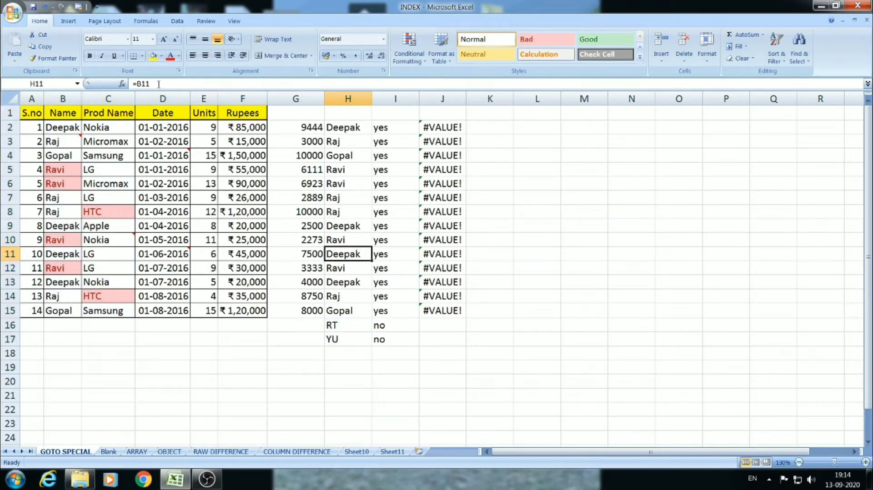
left_click(346, 278)
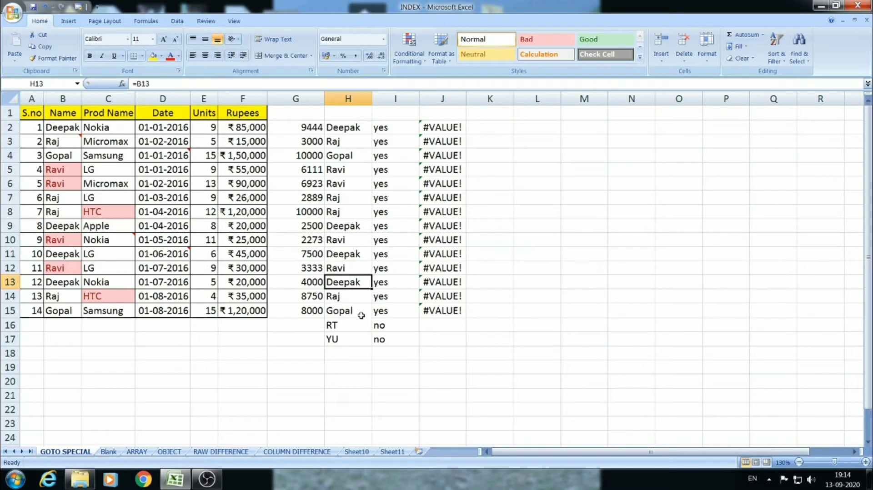
left_click(349, 324)
left_click(351, 339)
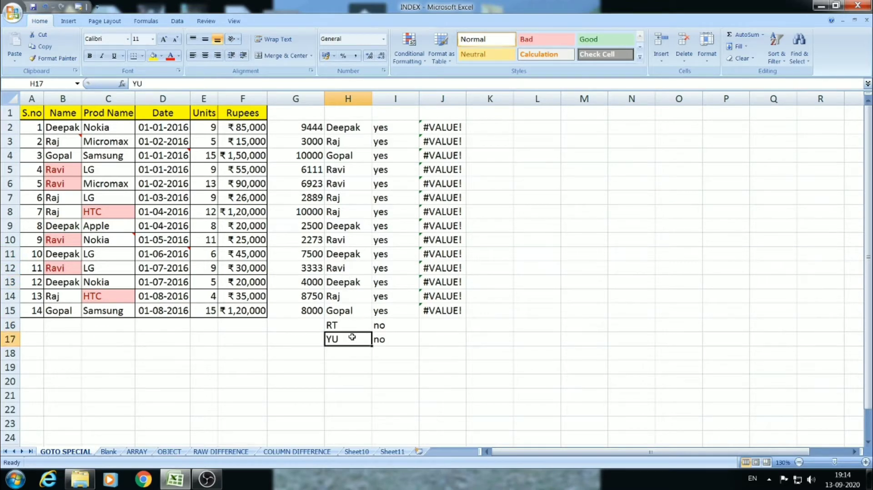
left_click(352, 322)
left_click(349, 339)
left_click(353, 327)
left_click(348, 340)
left_click(360, 296)
left_click(349, 209)
left_click(343, 161)
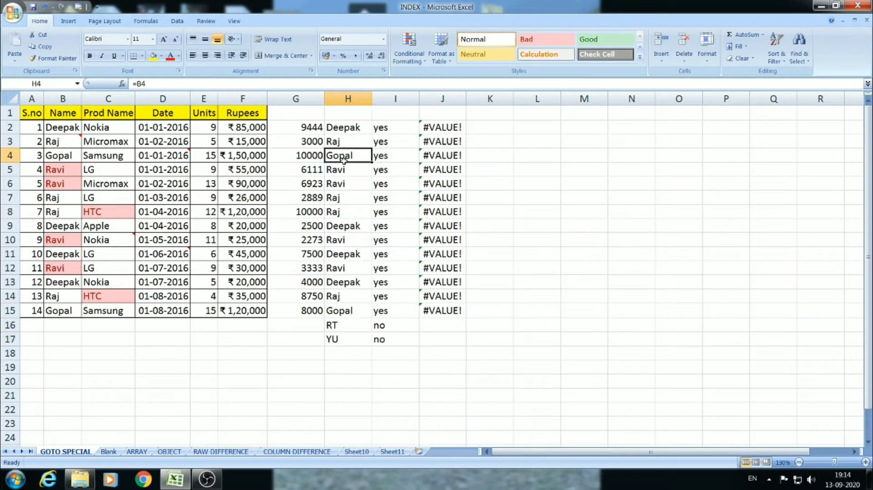
left_click(338, 182)
left_click(339, 208)
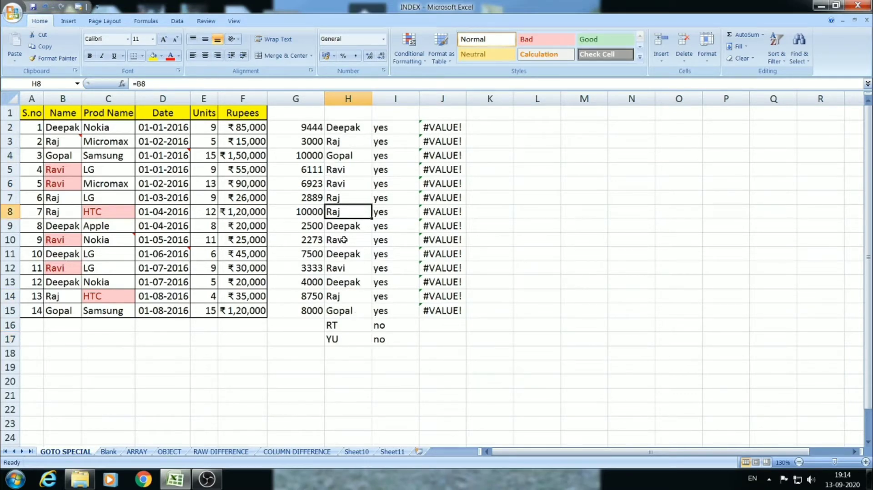
Step: Select only the formulas that return numbers with Go To Special, excluding text, logicals and errors
left_click(187, 231)
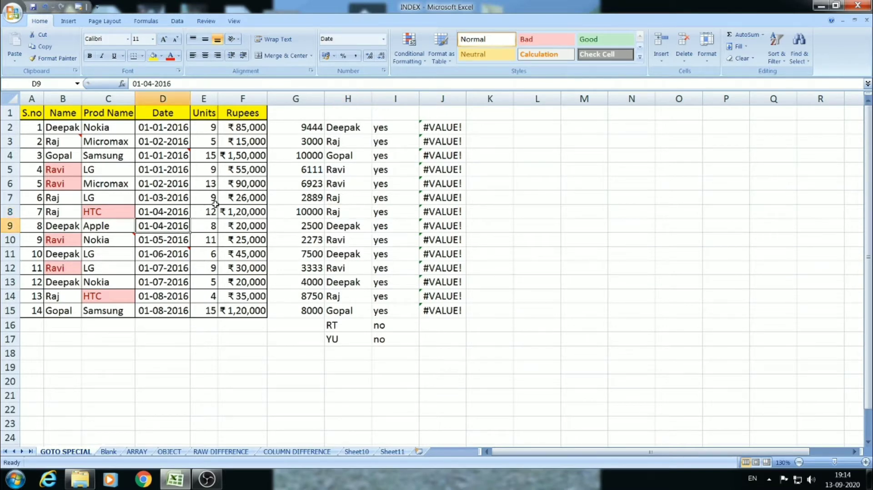
key("ctrl+g")
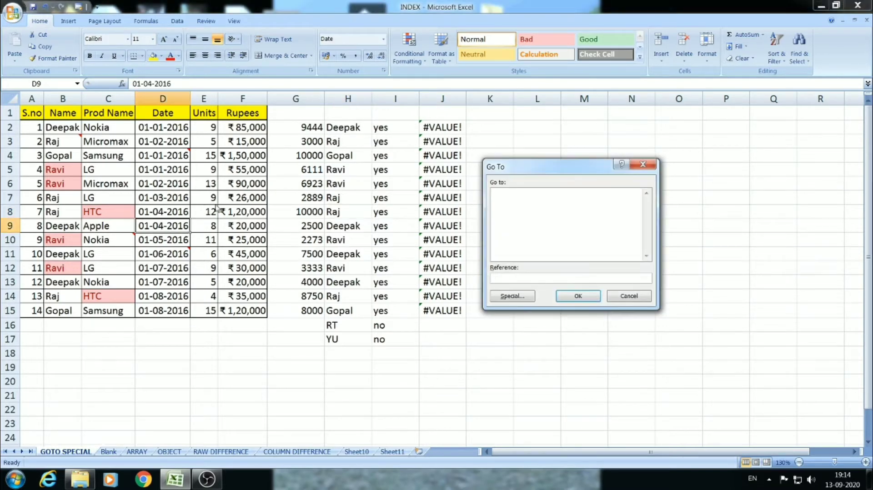
left_click(521, 298)
left_click(504, 198)
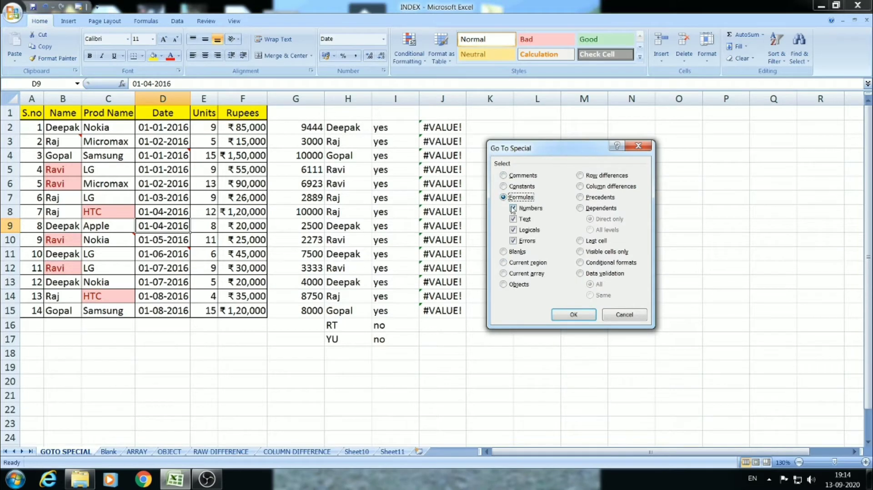
left_click(513, 230)
left_click(513, 241)
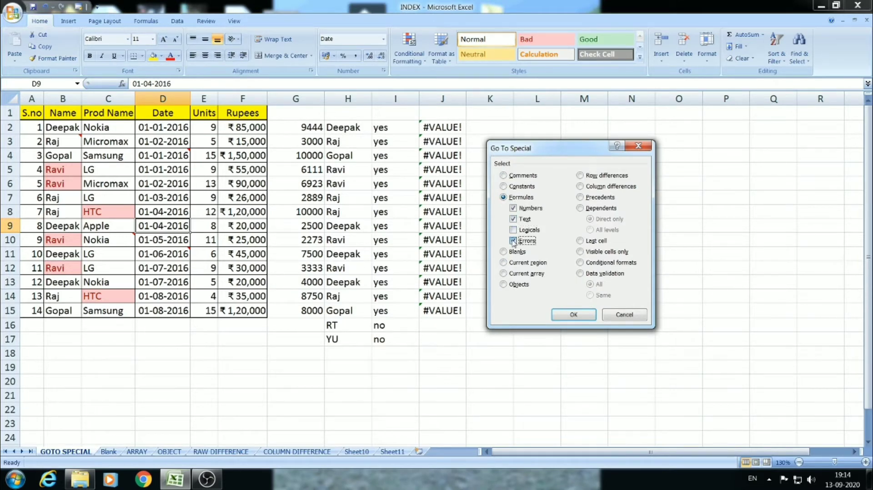
left_click(513, 219)
left_click(574, 315)
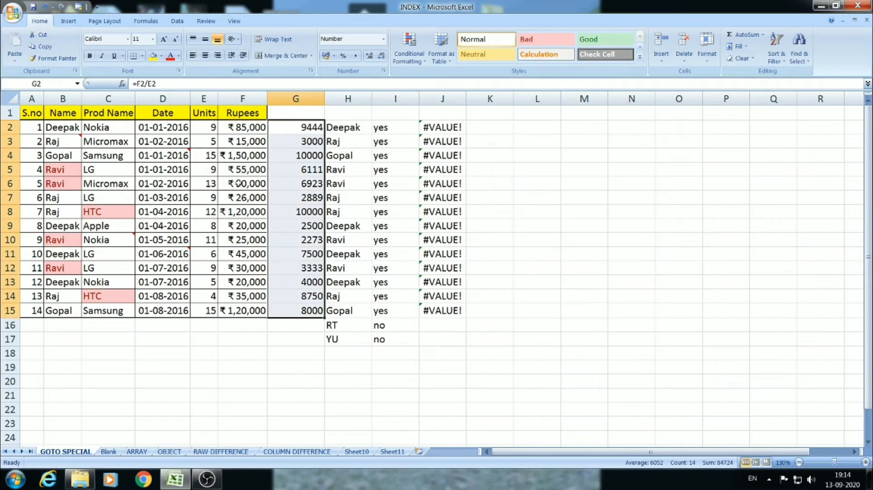
Step: Examine the formulas behind several values in column G, from G2 down to G15
left_click(304, 138)
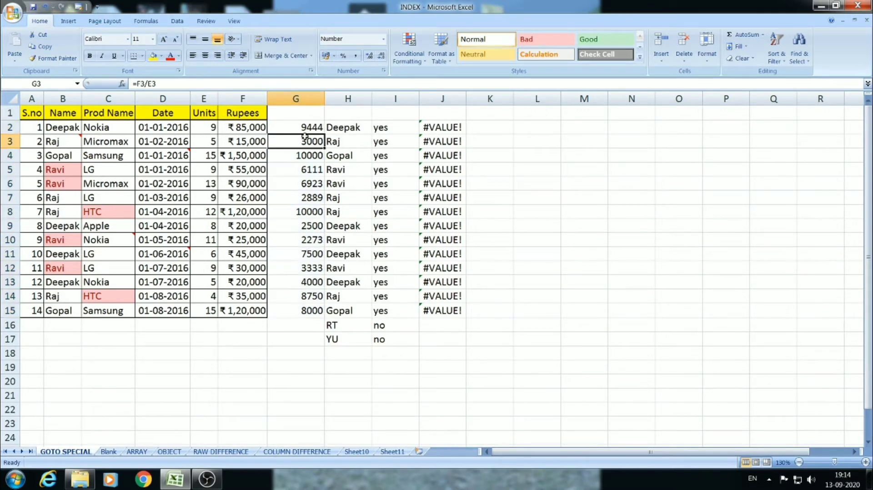
left_click(298, 129)
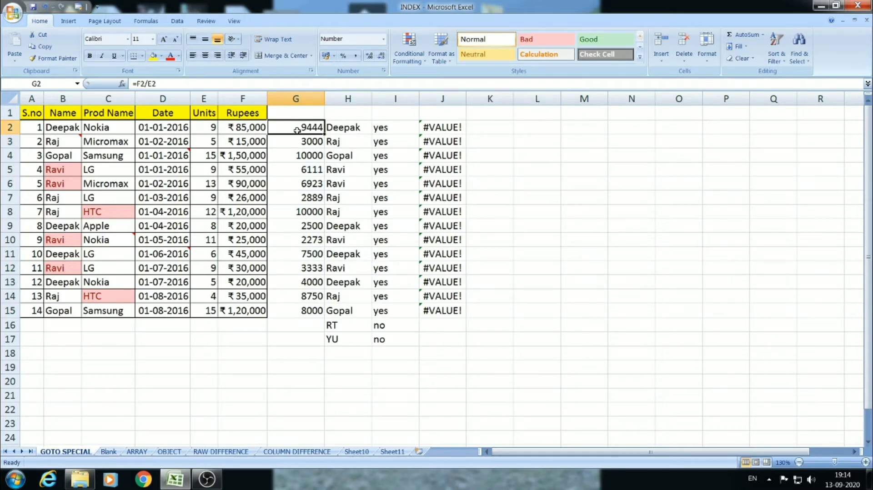
double_click(296, 131)
left_click(294, 168)
left_click_drag(295, 227, 297, 240)
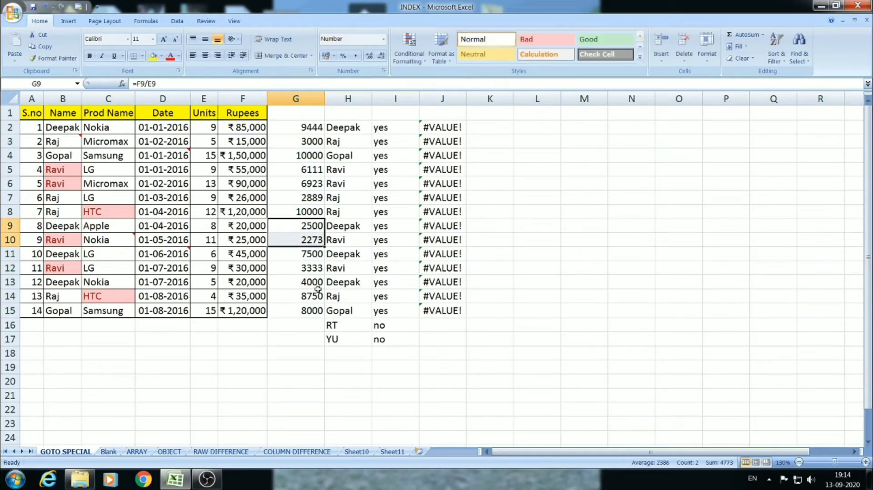
left_click(311, 310)
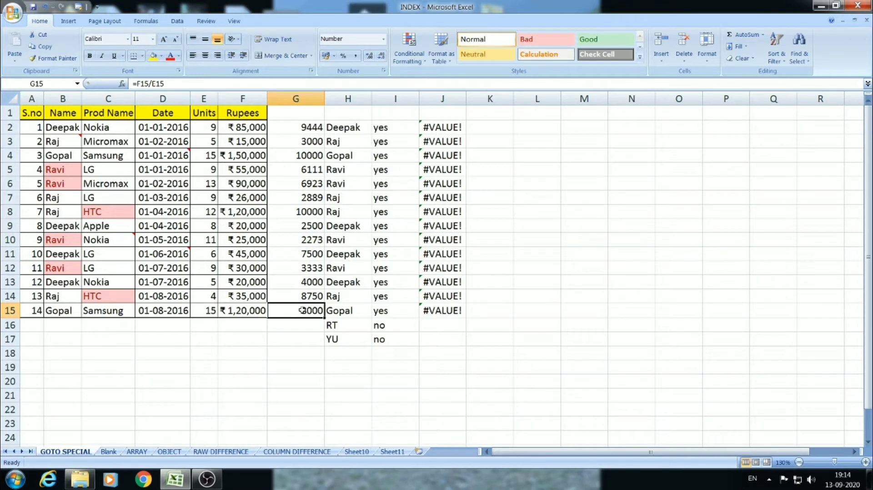
double_click(302, 310)
key("Escape")
left_click(299, 190)
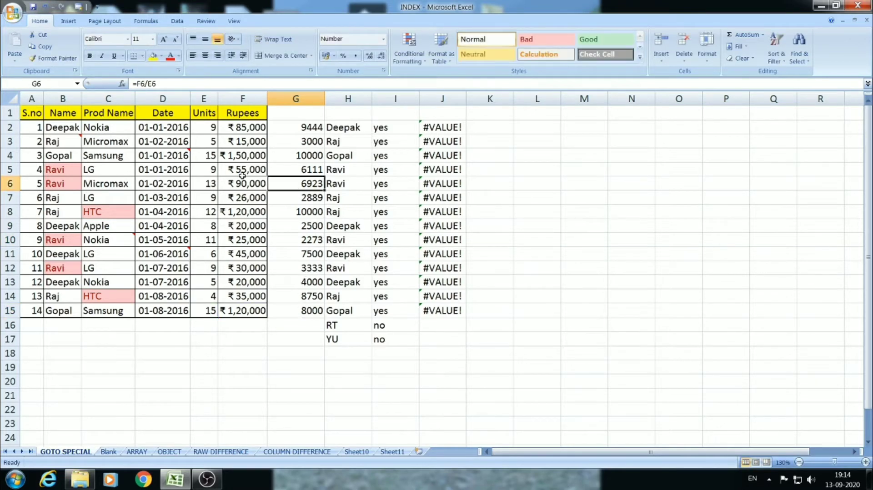
Step: Select only the formulas that return text with Go To Special, excluding numbers, logicals and errors
left_click(173, 173)
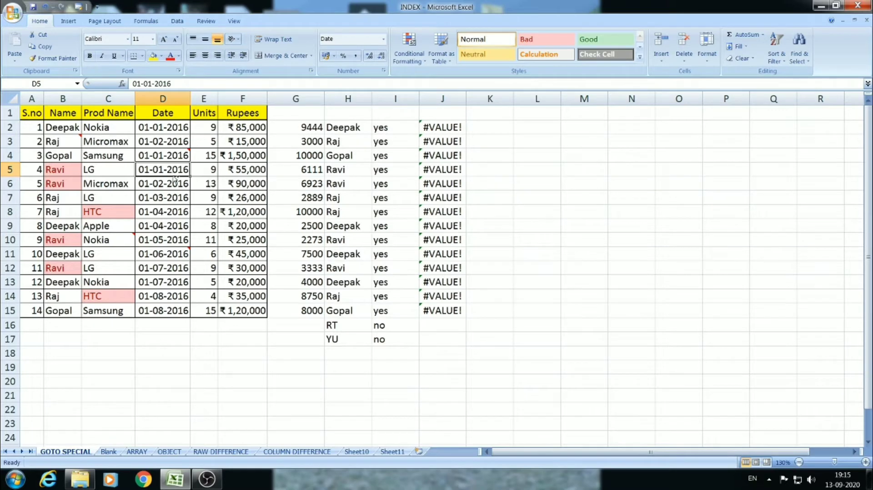
key("ctrl+g")
left_click(509, 296)
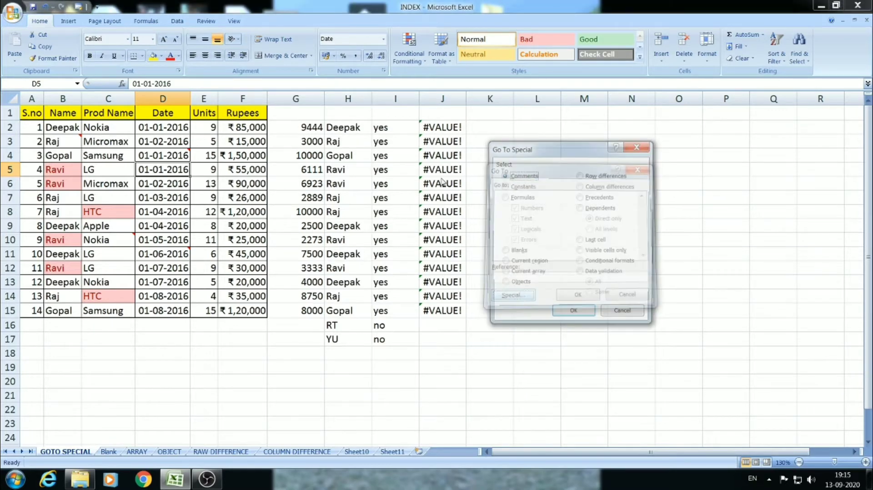
left_click(511, 198)
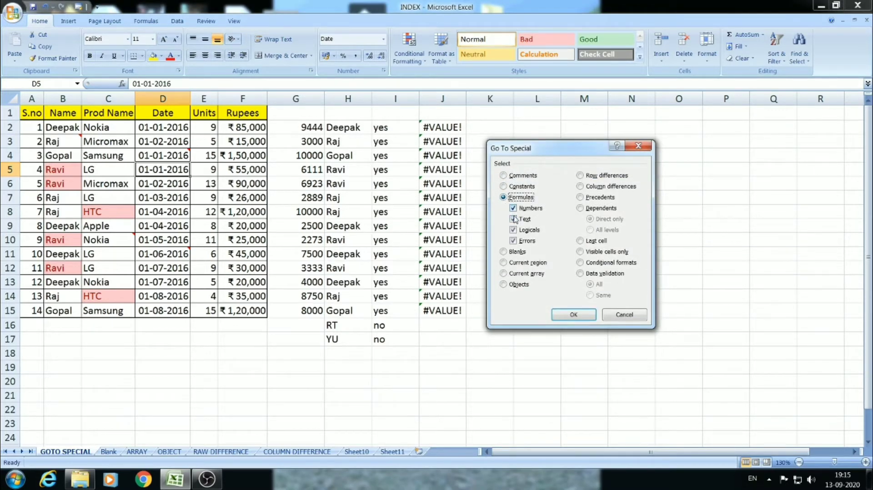
left_click(513, 209)
left_click(513, 230)
left_click(513, 241)
left_click(574, 315)
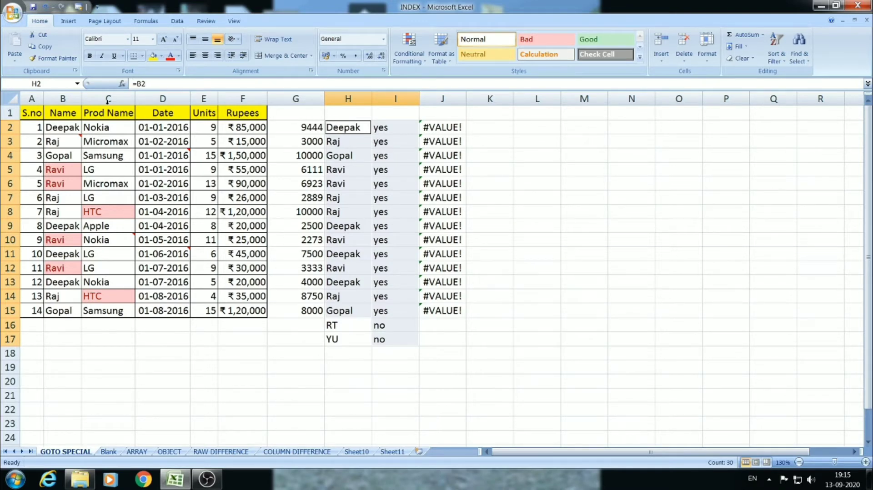
Step: Check the formulas behind the text results in column H and in cells I3 and I2
left_click(362, 143)
left_click(359, 156)
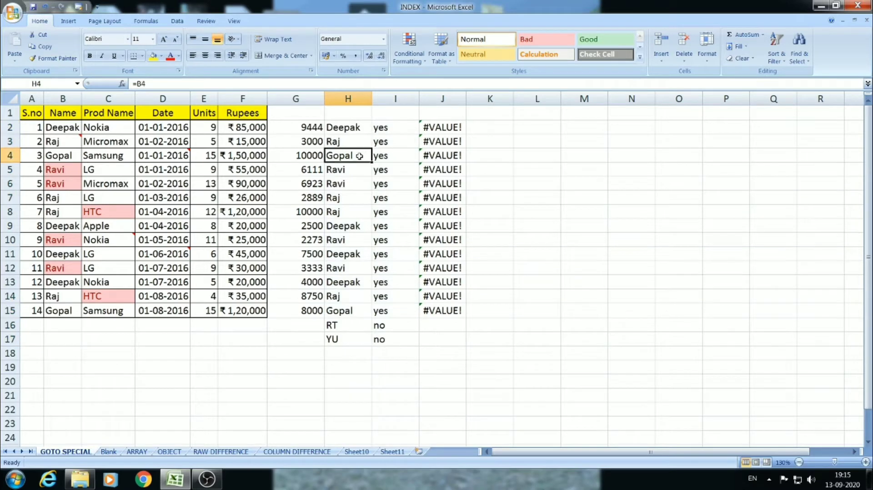
key("Down")
key("Down")
key("Down")
key("Down")
key("Down")
key("Down")
left_click(388, 142)
left_click(389, 131)
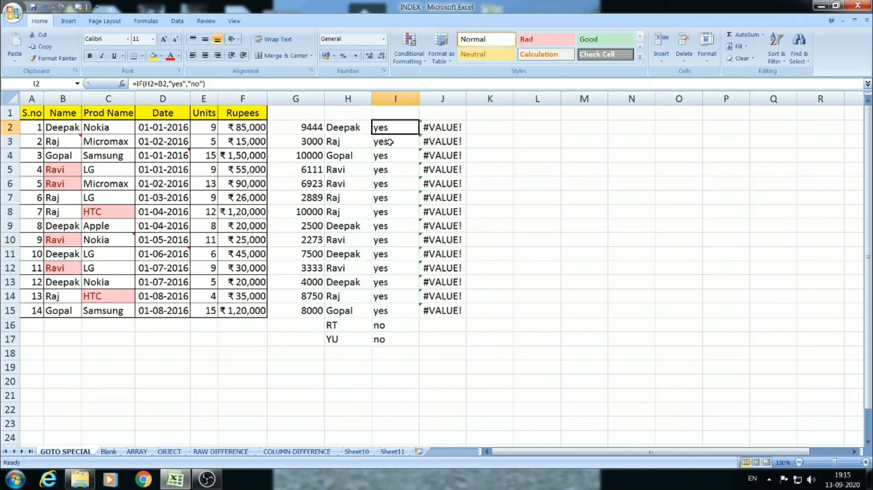
Step: Check the IF formulas behind the yes results in the upper cells of column I, and highlight the text results in H2:I14
left_click(390, 143)
left_click(387, 168)
left_click(387, 182)
left_click(385, 143)
left_click(385, 171)
left_click(387, 130)
left_click(390, 157)
left_click(391, 182)
left_click(392, 143)
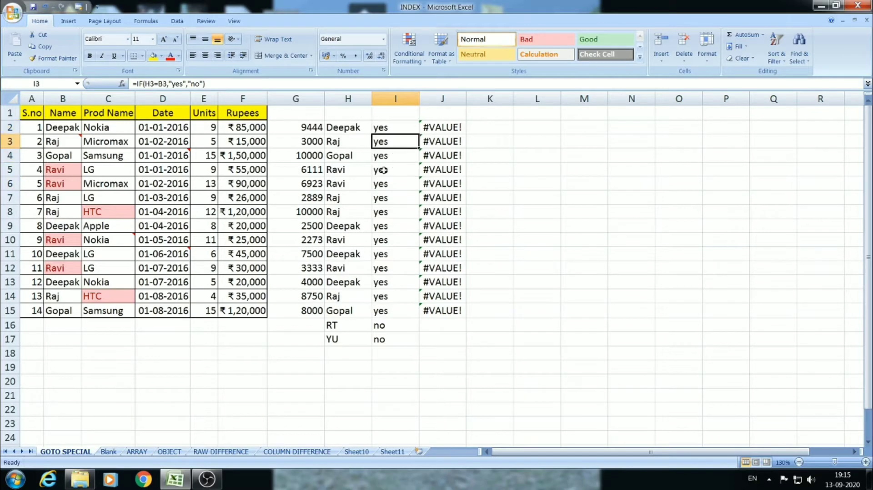
left_click_drag(385, 181, 385, 173)
left_click(387, 137)
left_click_drag(363, 128, 390, 298)
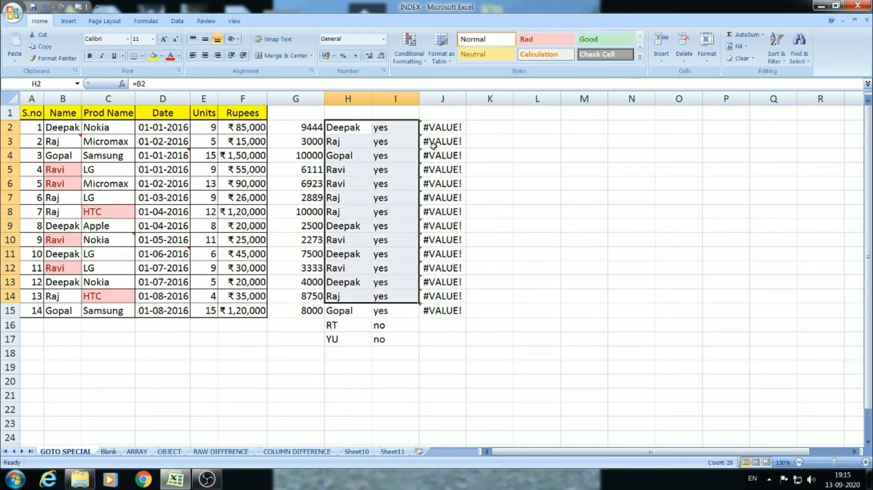
Step: Try to select only the formulas that return logicals with Go To Special, excluding numbers, text and errors
left_click(234, 157)
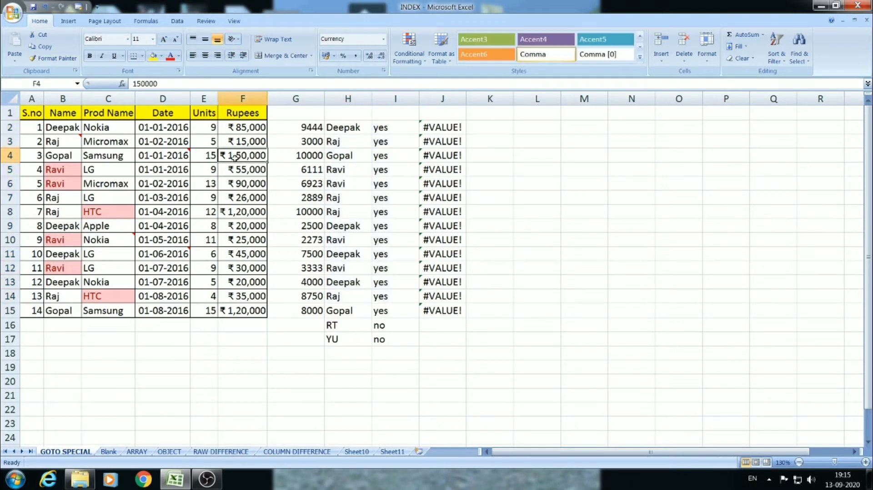
key("F5")
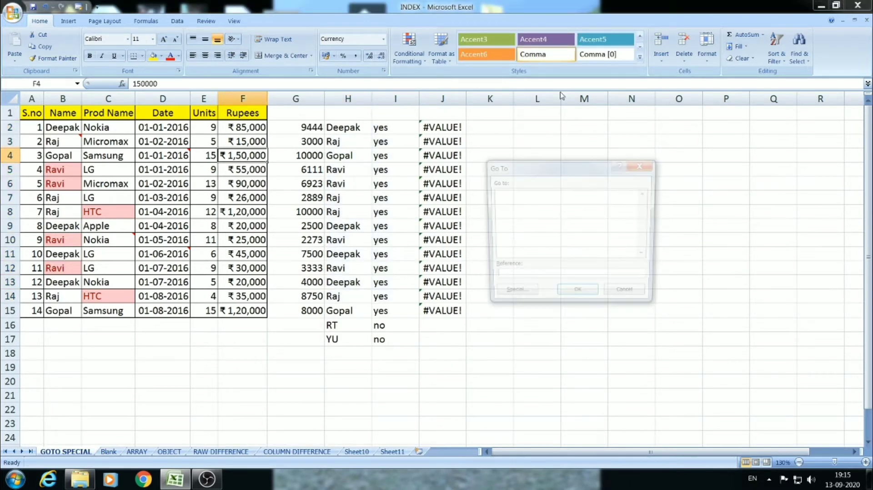
left_click(514, 297)
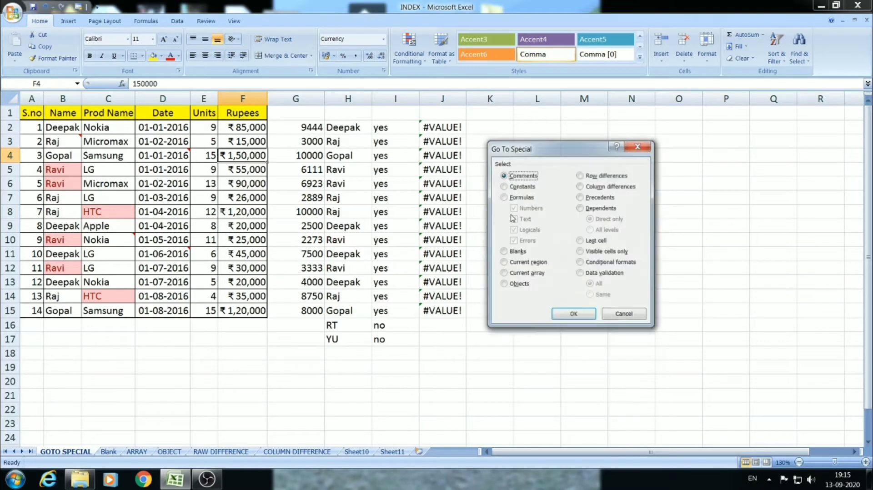
left_click(504, 197)
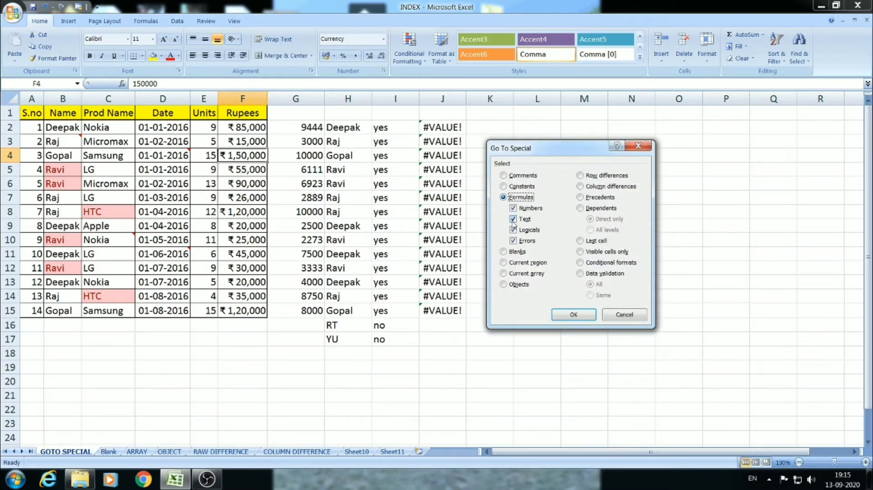
left_click(520, 219)
left_click(515, 208)
left_click(519, 242)
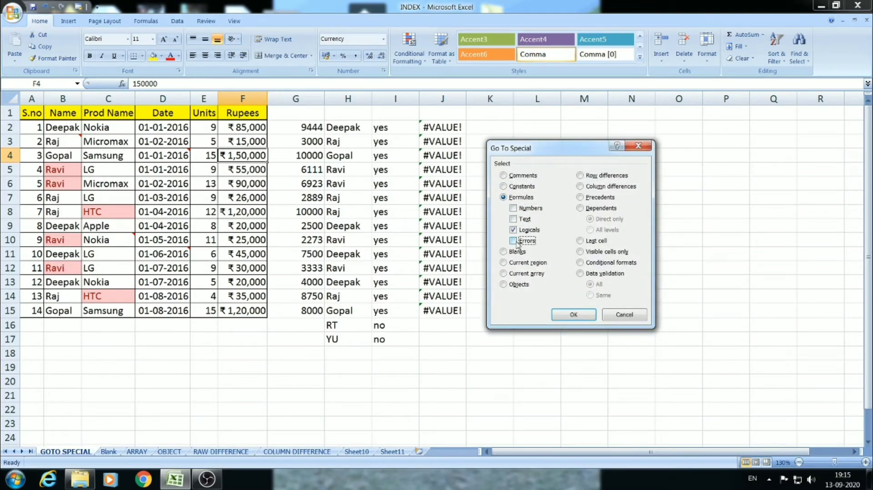
left_click(574, 314)
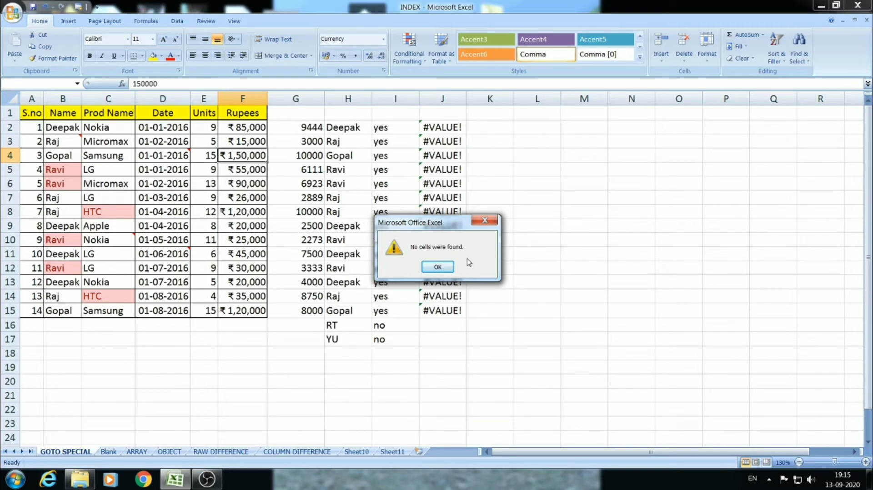
left_click(435, 268)
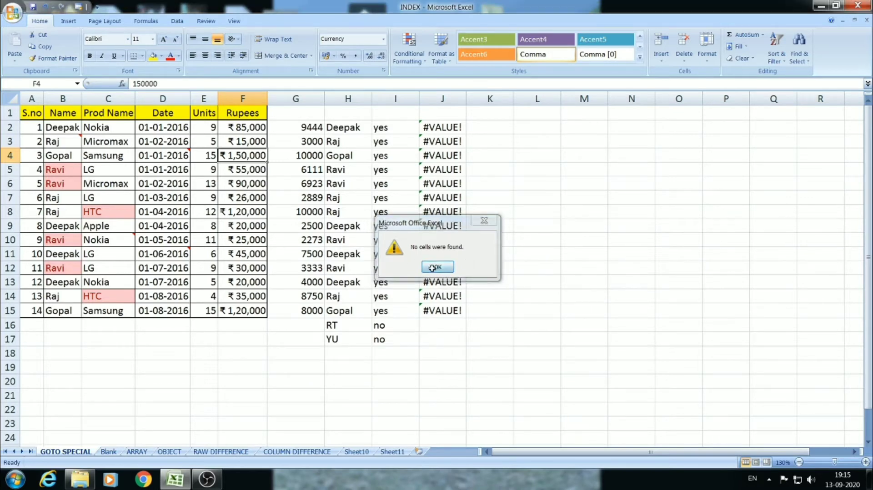
Step: Select only the formulas that return errors with Go To Special, excluding numbers, text and logicals
left_click(225, 187)
key("ctrl+g")
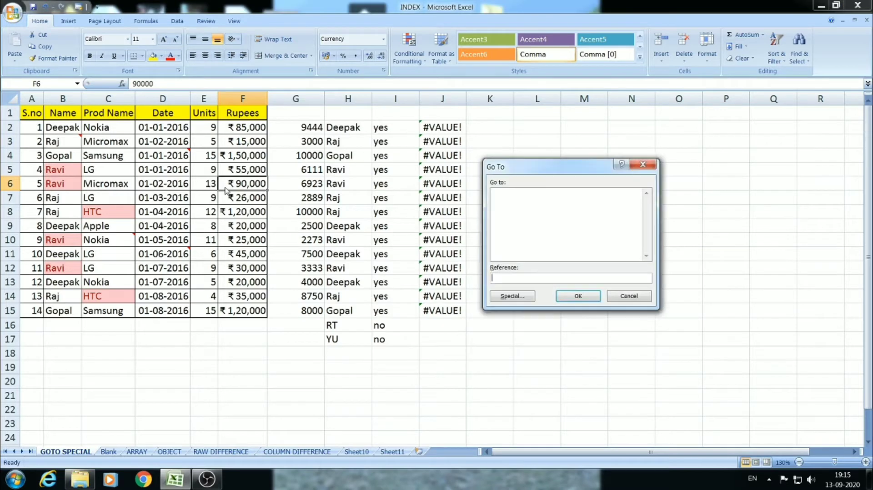
left_click(513, 297)
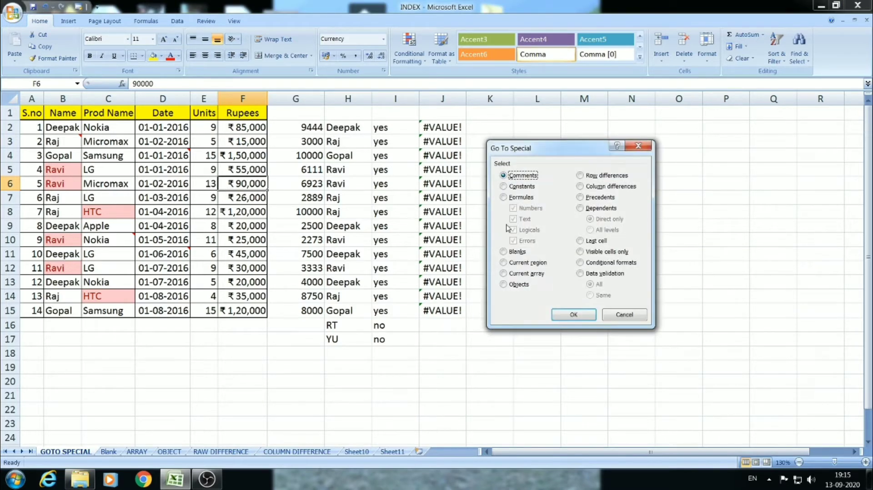
left_click(504, 197)
left_click(513, 208)
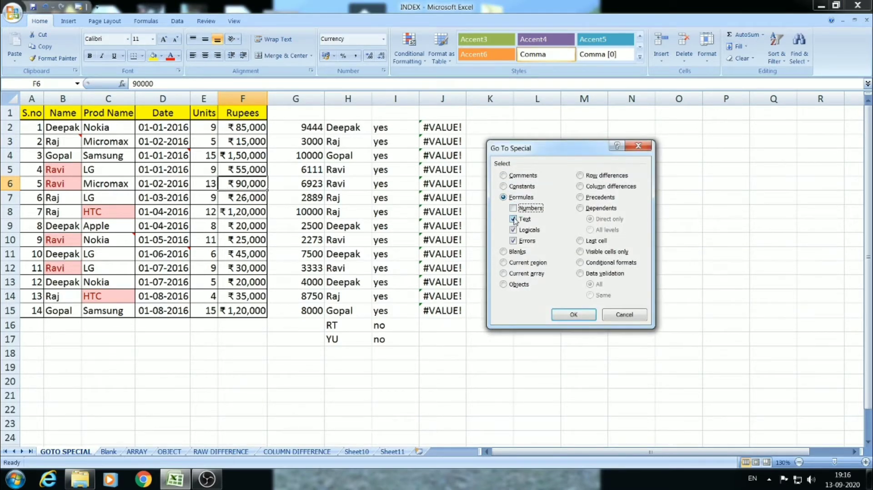
left_click(514, 219)
left_click(514, 230)
left_click(574, 316)
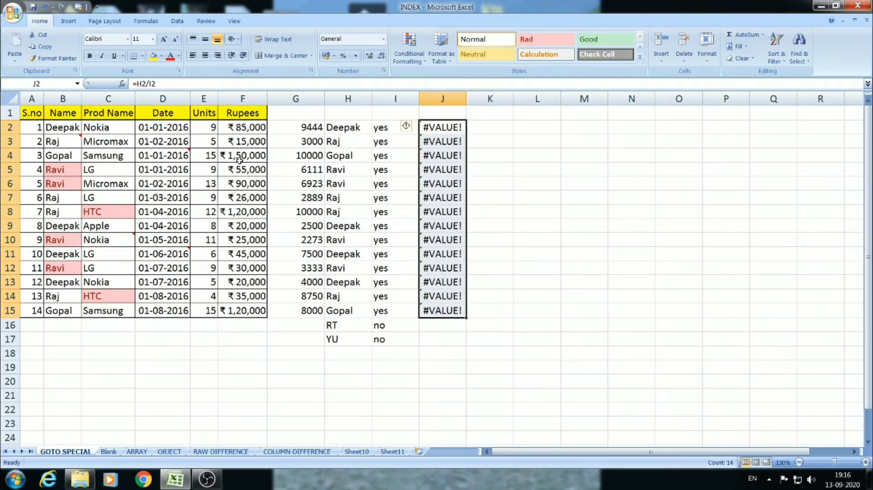
left_click(214, 171)
key("F5")
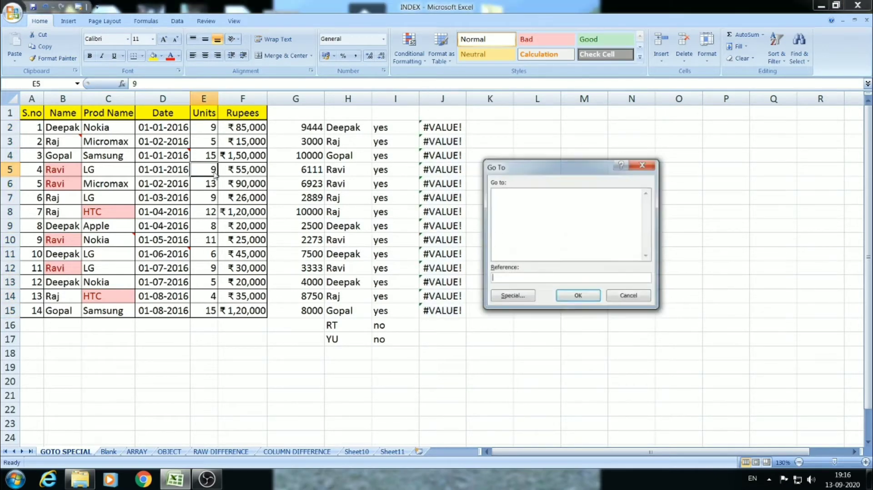
left_click(516, 298)
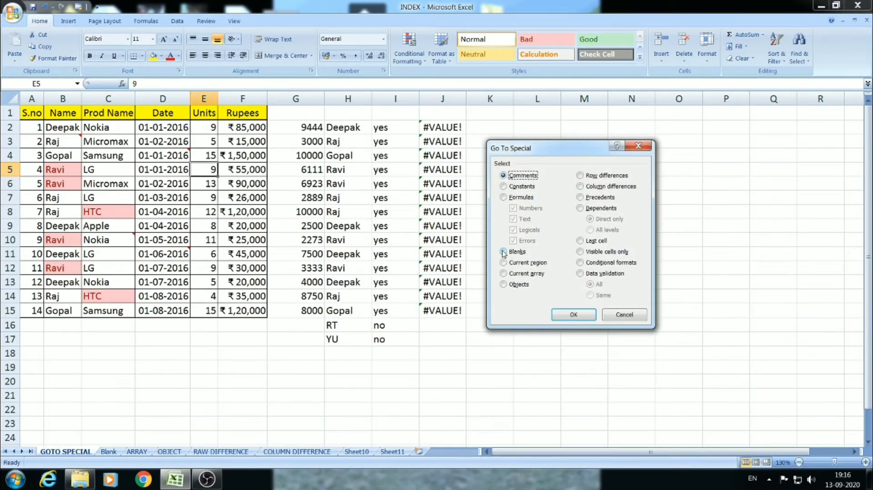
key("Escape")
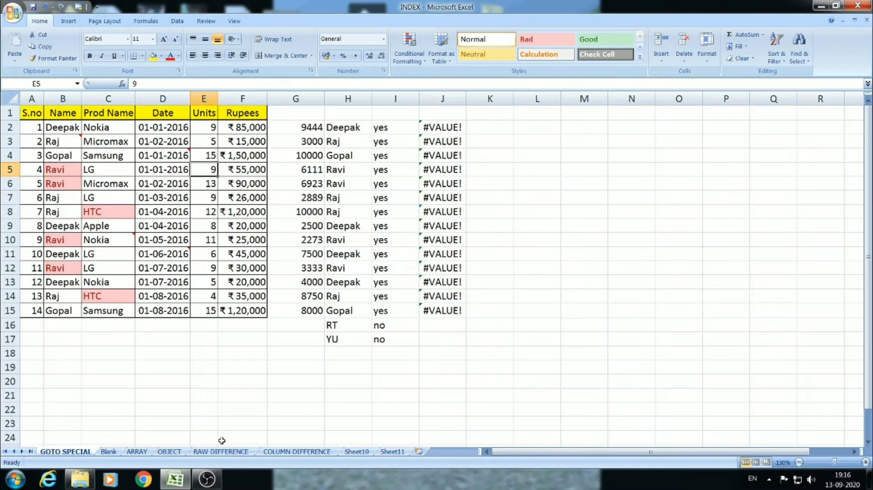
Step: Switch to the Blank sheet and select all blank cells in its table with Go To Special
left_click(108, 451)
left_click(115, 149)
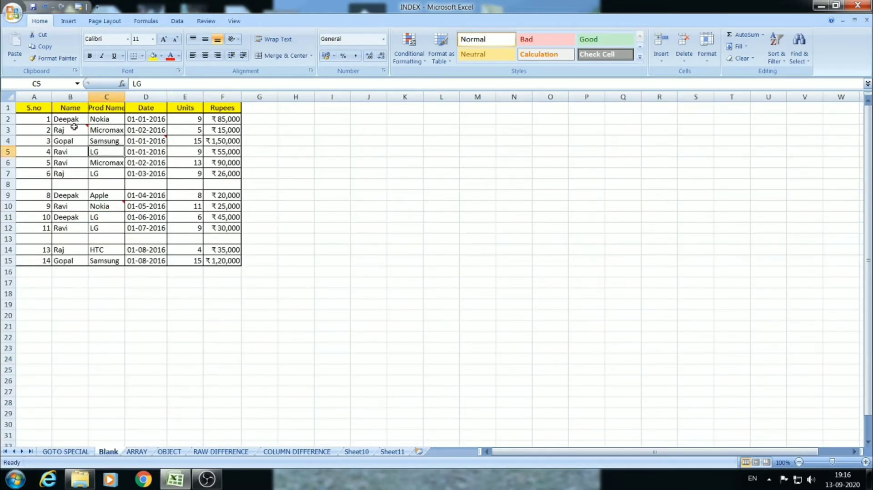
left_click_drag(72, 120, 175, 120)
left_click(139, 172)
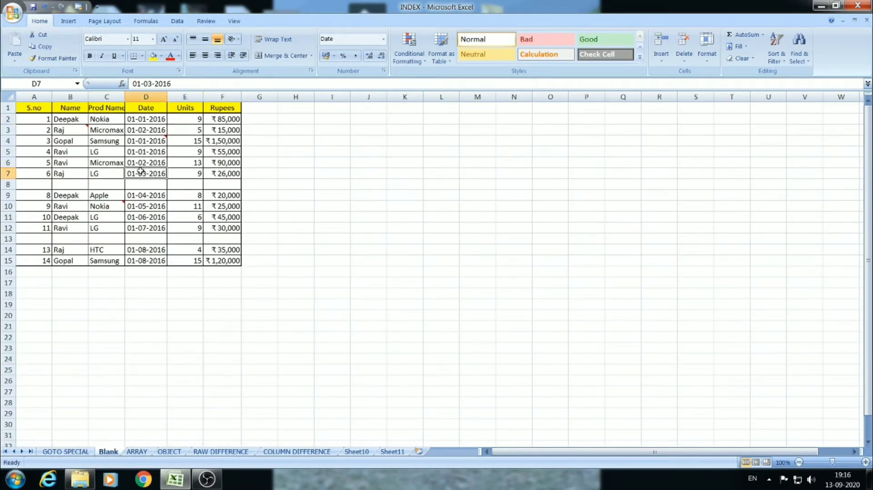
left_click(138, 141)
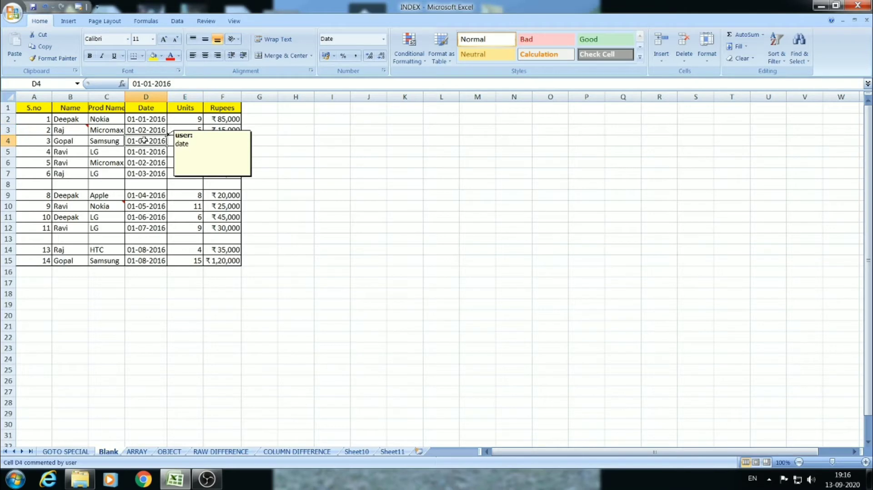
key("ctrl+g")
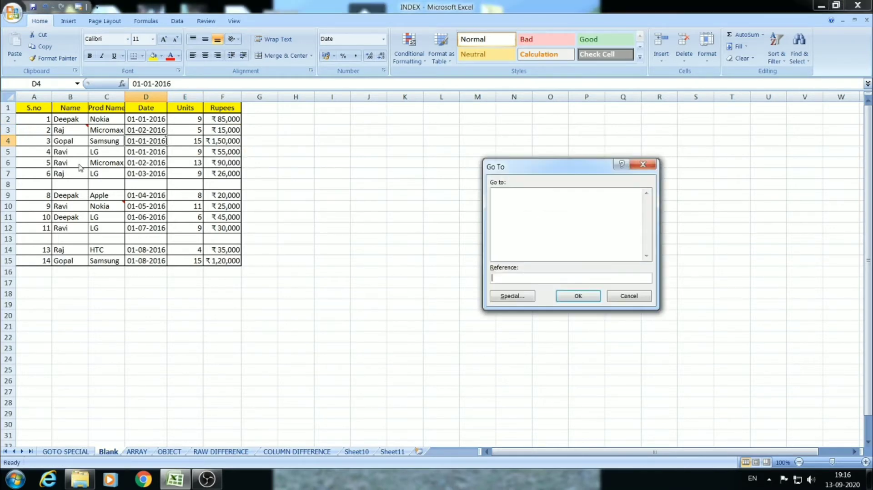
left_click(513, 296)
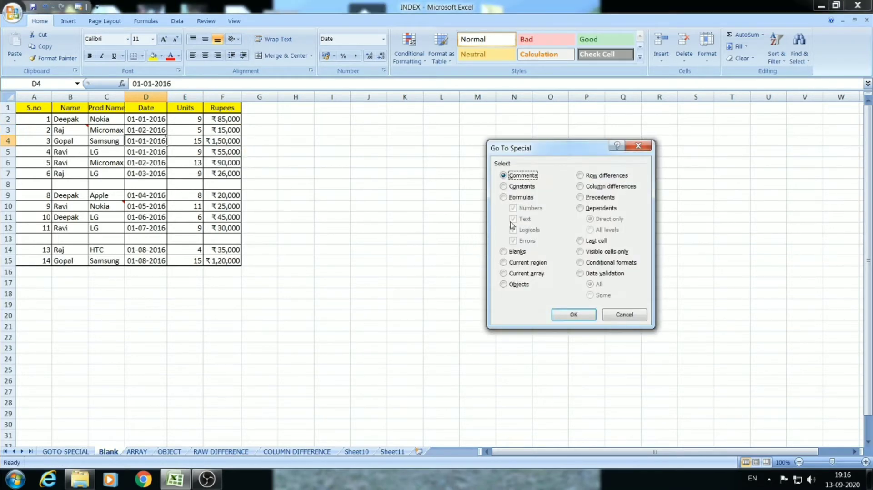
left_click(504, 251)
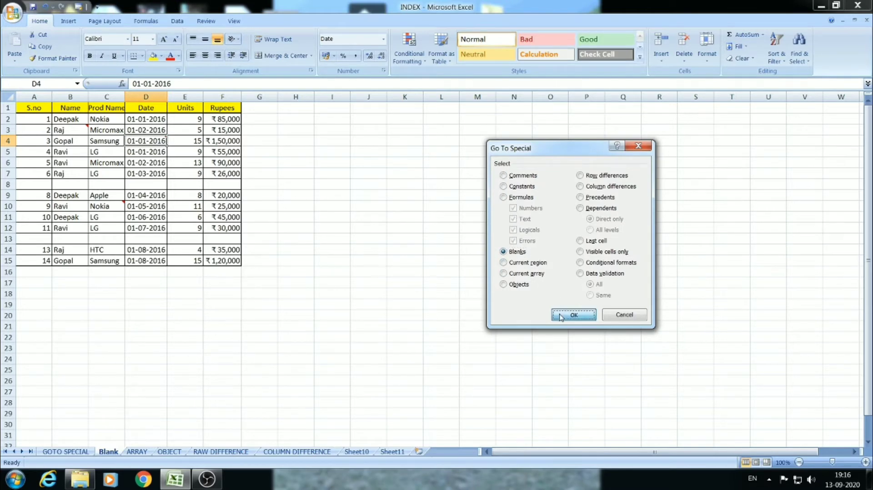
left_click(574, 314)
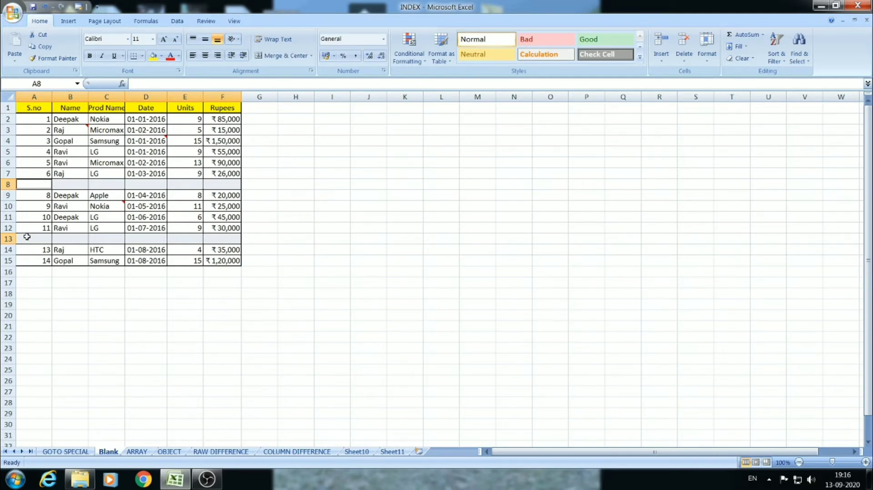
Step: Delete the entire rows of the selected blank cells in the table
key("ctrl+minus")
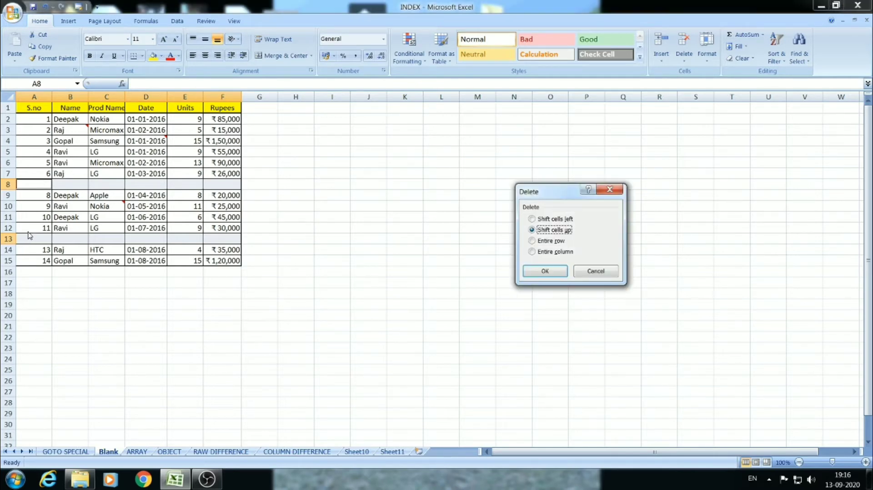
left_click(535, 242)
left_click(545, 271)
left_click(163, 187)
left_click(63, 182)
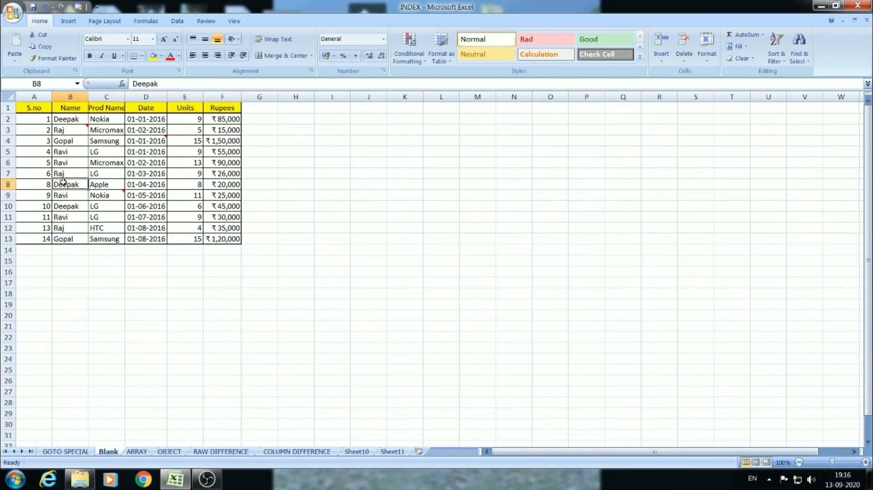
Step: Select the current region around cell B9 with Go To Special
left_click(56, 195)
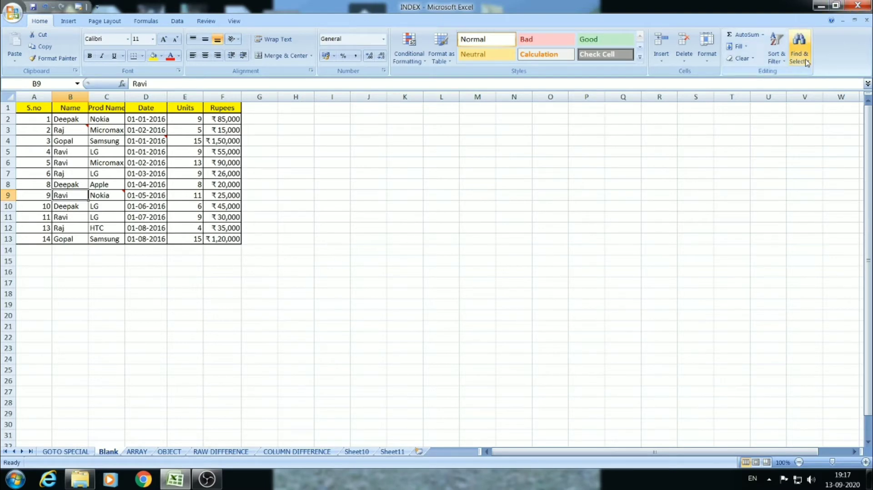
left_click(800, 46)
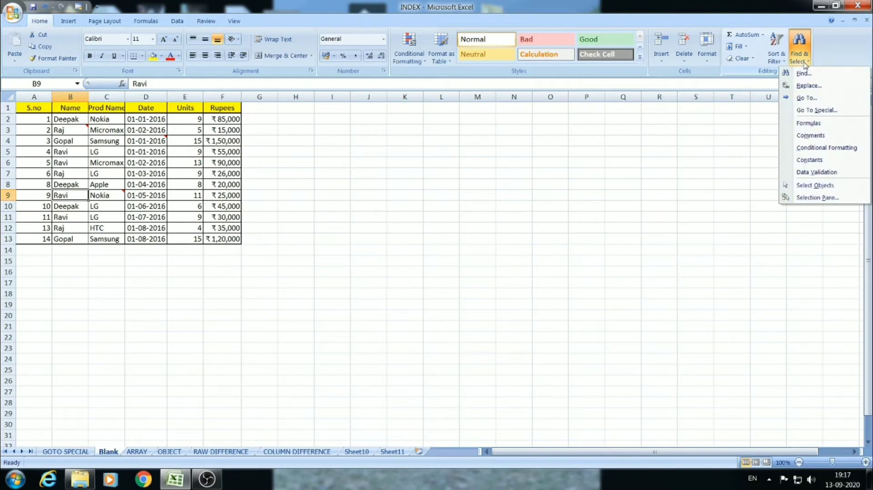
left_click(797, 110)
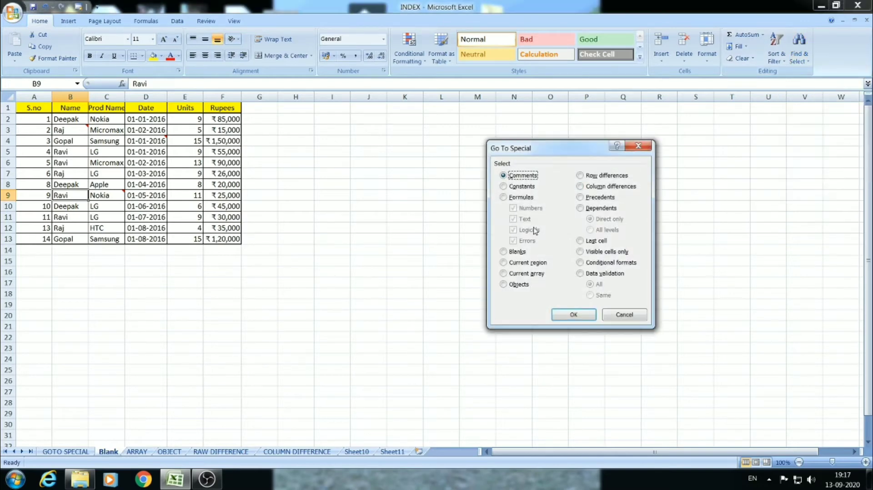
left_click(507, 263)
left_click(574, 315)
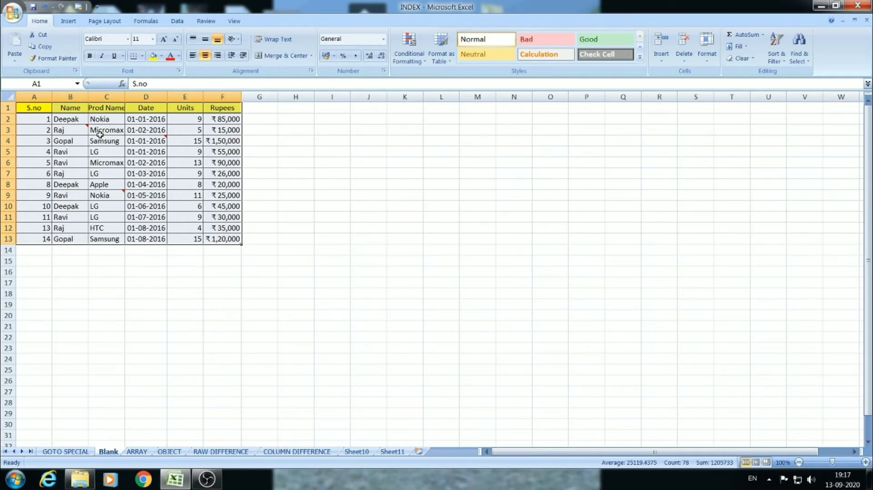
Step: Select the whole sheet starting from empty cell C15, and select only the data table starting from cell C6
left_click(105, 261)
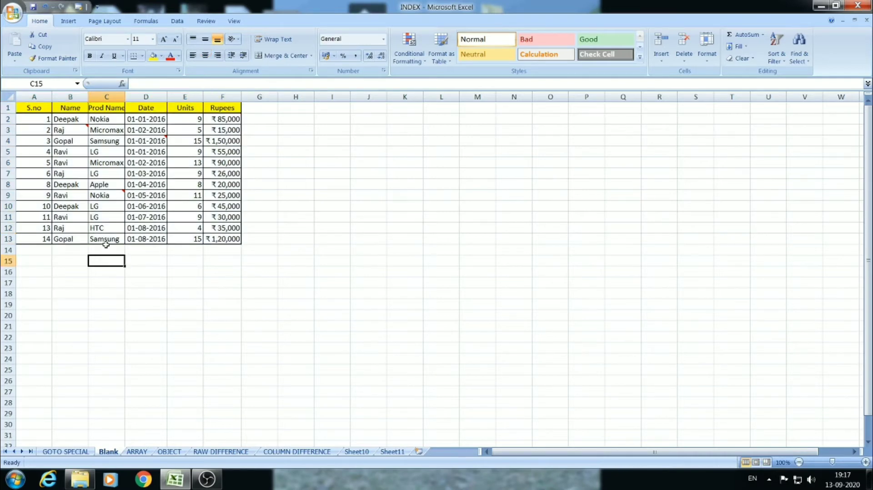
key("ctrl+a")
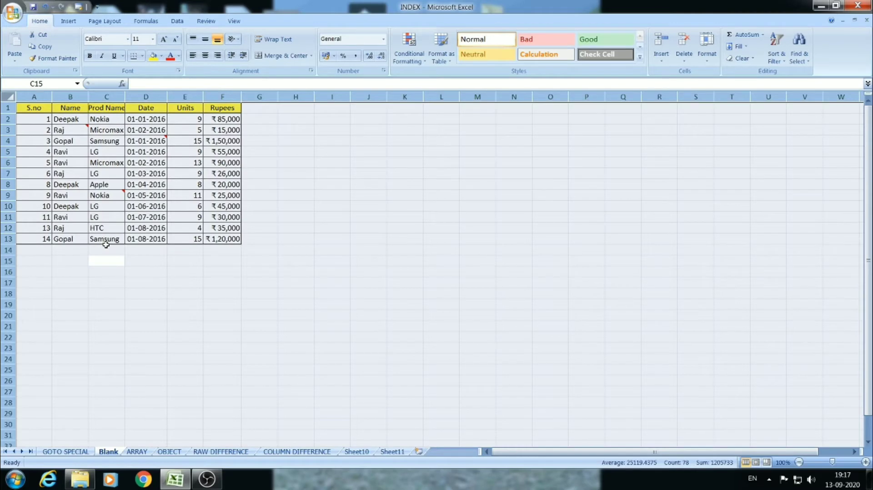
left_click(115, 164)
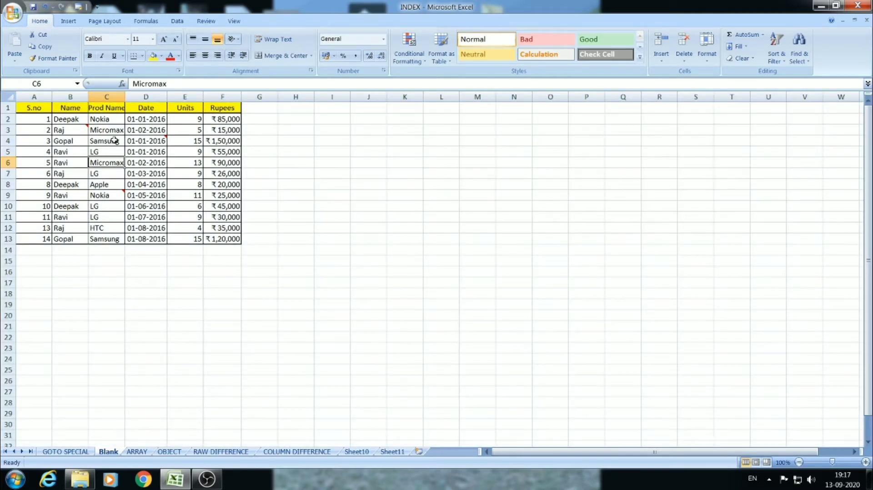
key("ctrl+a")
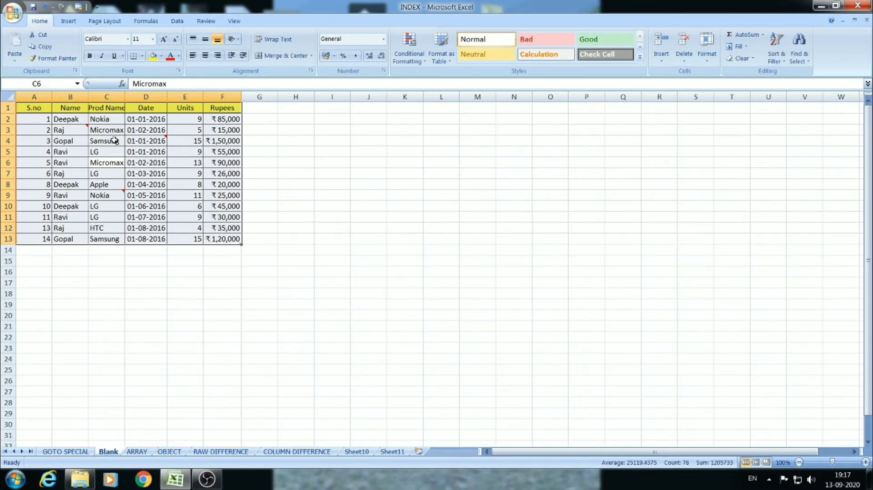
Step: Select the current region around cell C9 with Go To Special
left_click(115, 196)
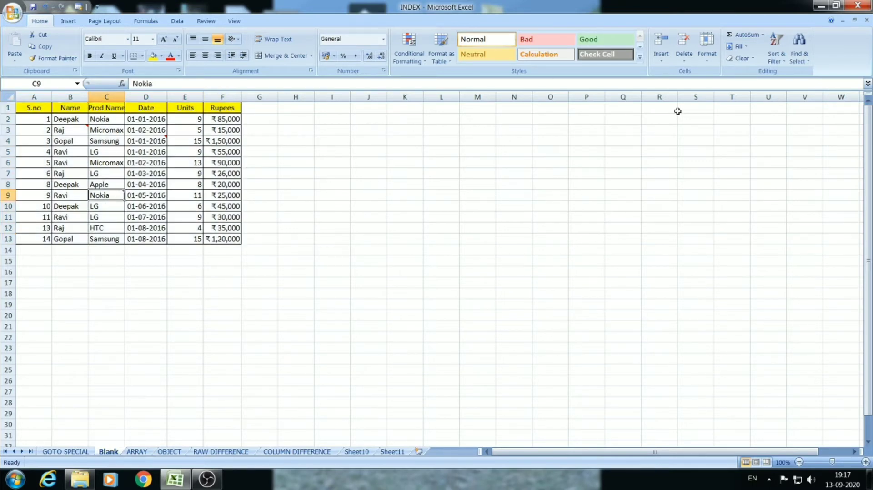
left_click(802, 58)
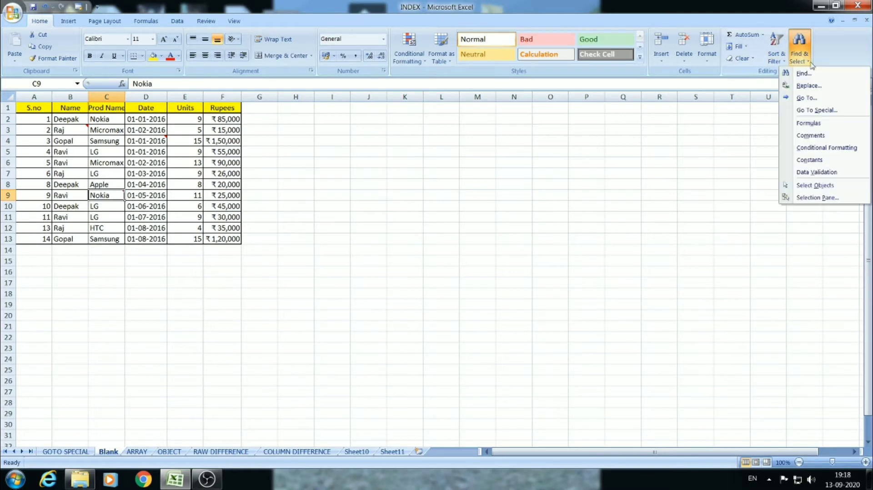
left_click(816, 110)
left_click(505, 264)
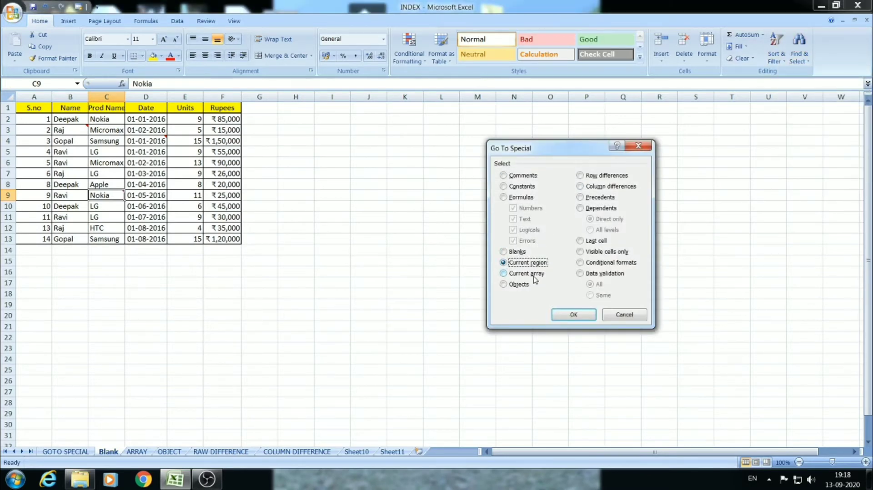
left_click(575, 315)
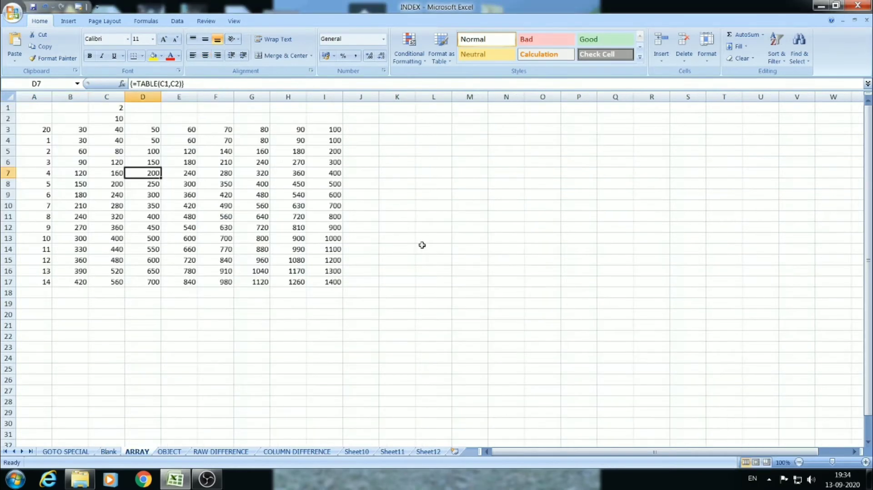
left_click(393, 194)
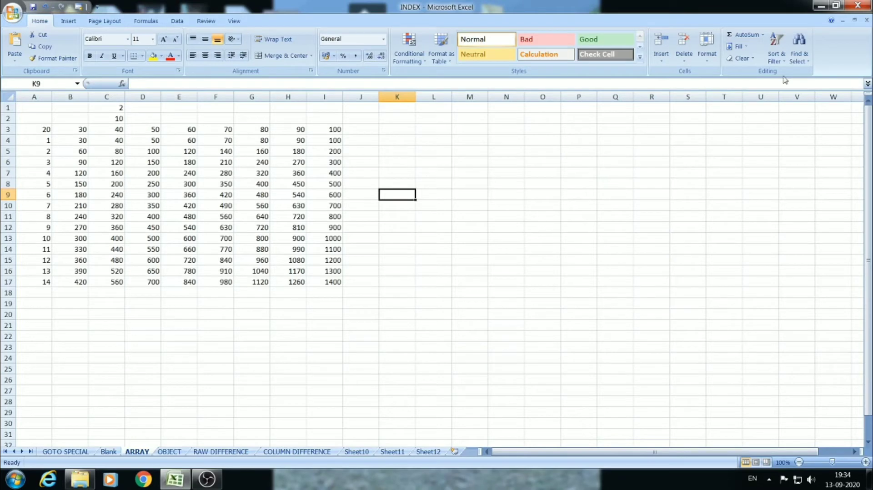
left_click(800, 56)
left_click(801, 113)
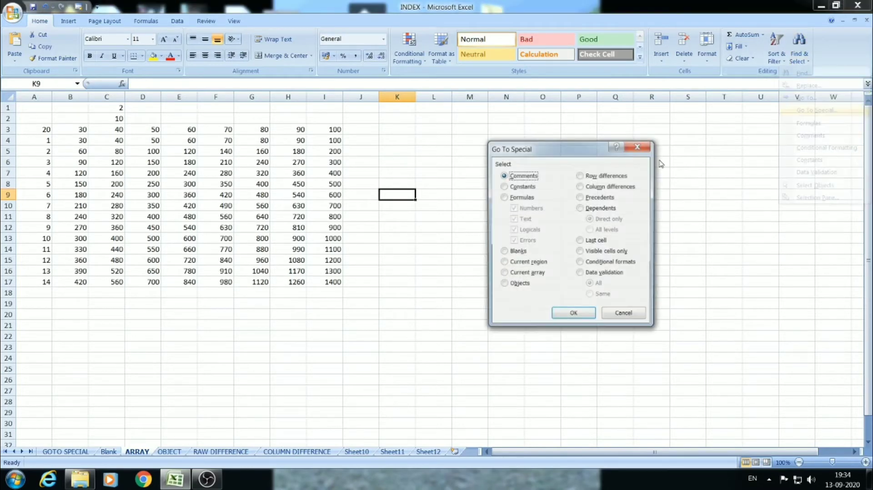
left_click(510, 274)
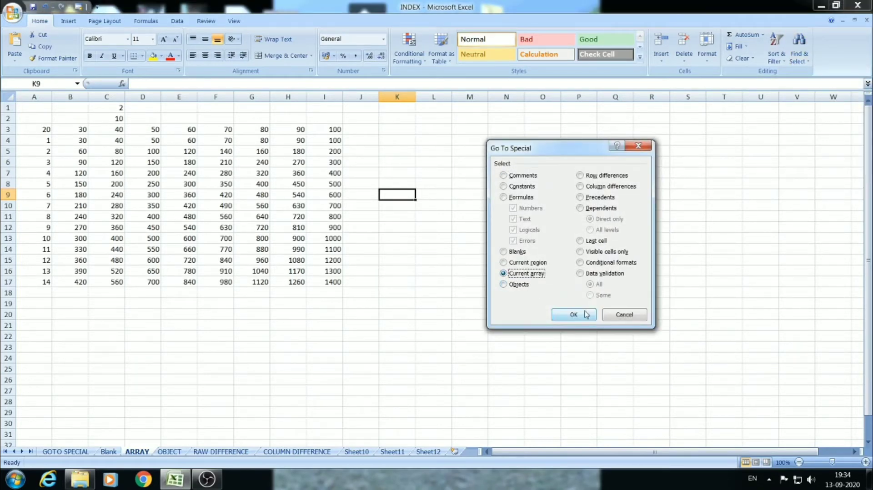
left_click(638, 145)
Step: Examine the array formulas inside the table and the heading values in row 3 of the ARRAY sheet
left_click(210, 186)
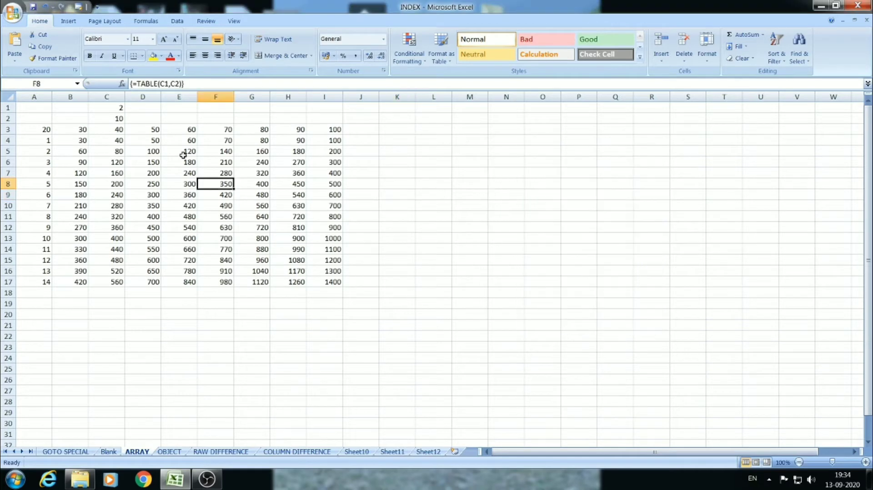
left_click(183, 156)
left_click(111, 131)
left_click(103, 158)
left_click(96, 132)
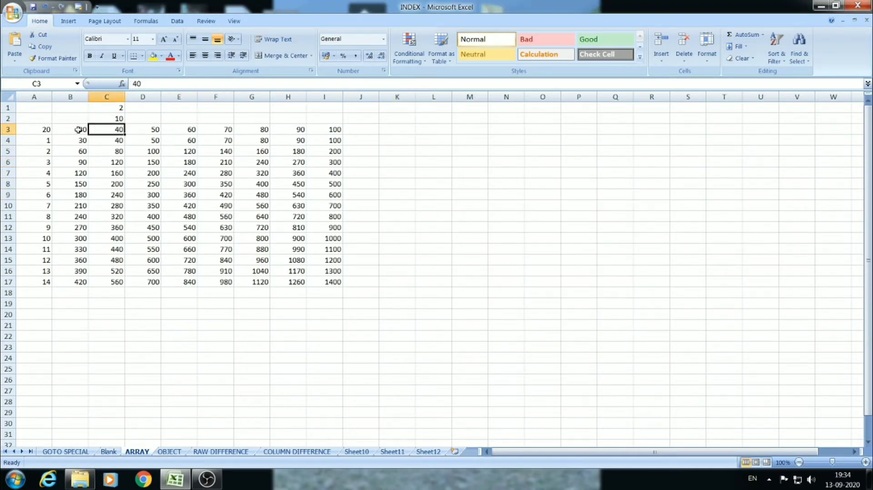
left_click(77, 130)
left_click(133, 165)
left_click(115, 164)
left_click(142, 140)
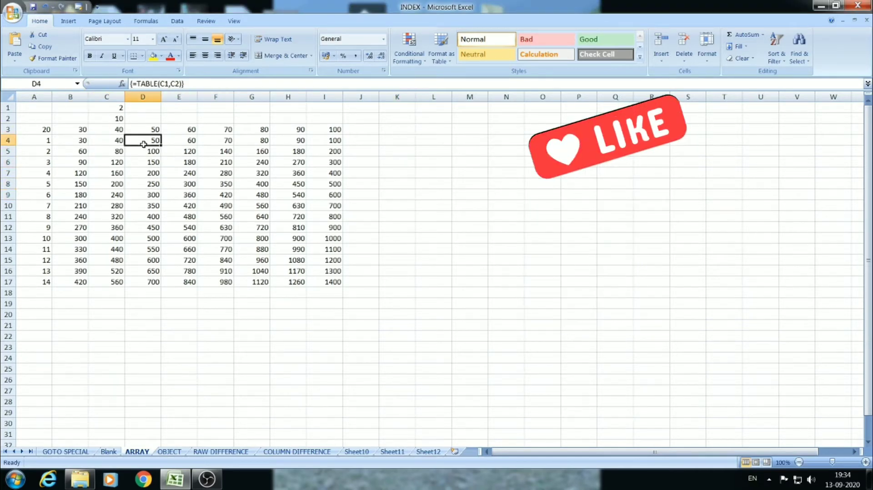
left_click(142, 130)
left_click(179, 151)
Step: Select the current array containing cell E7 with Go To Special
left_click(182, 174)
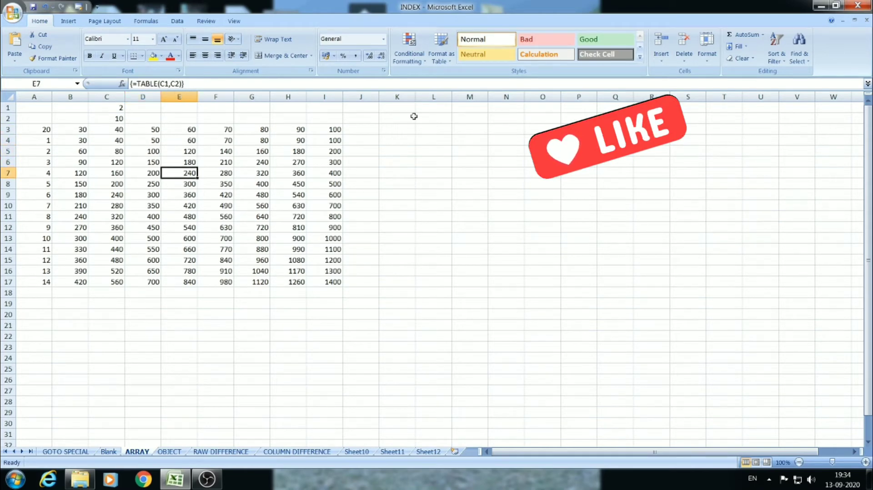
left_click(798, 57)
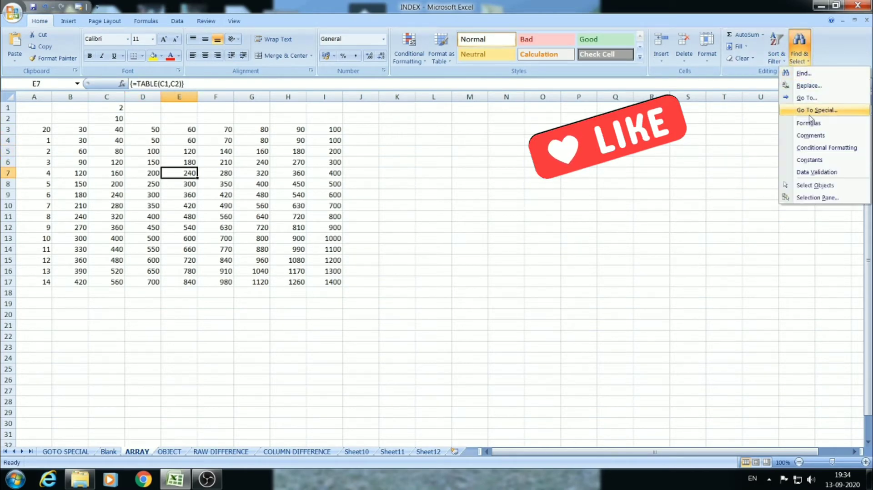
left_click(828, 110)
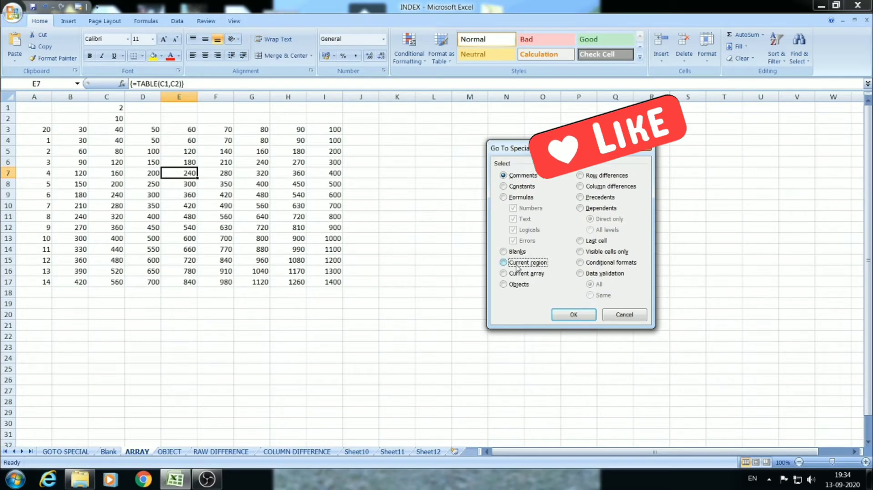
left_click(512, 274)
left_click(574, 315)
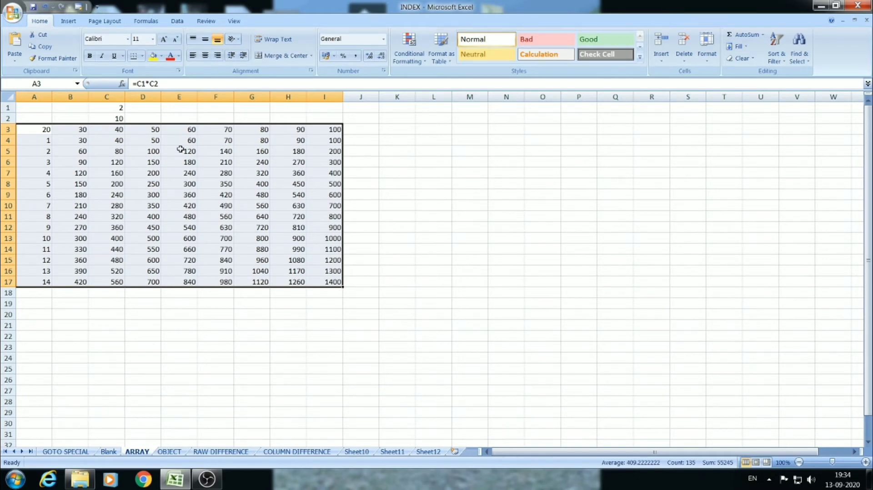
Step: Examine the table's array formula, the input cells C1 and C2, and the formula in corner cell A3
left_click(96, 150)
left_click(91, 129)
left_click(67, 151)
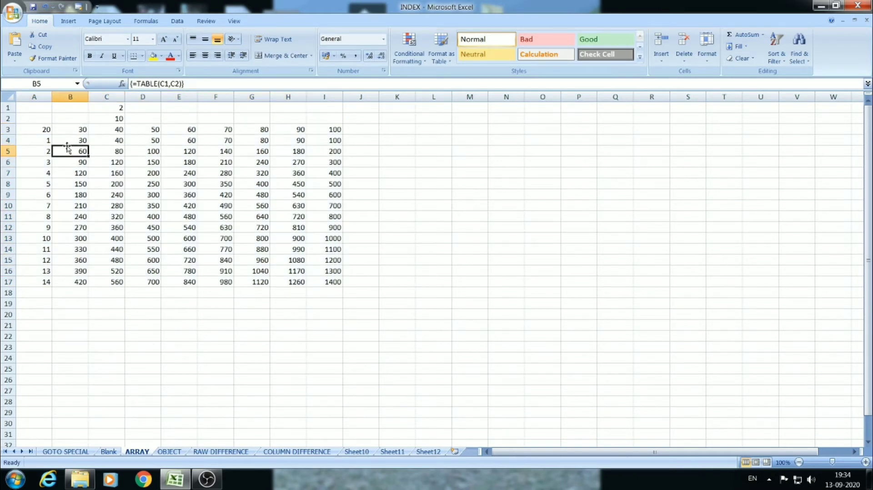
left_click(120, 109)
left_click(120, 117)
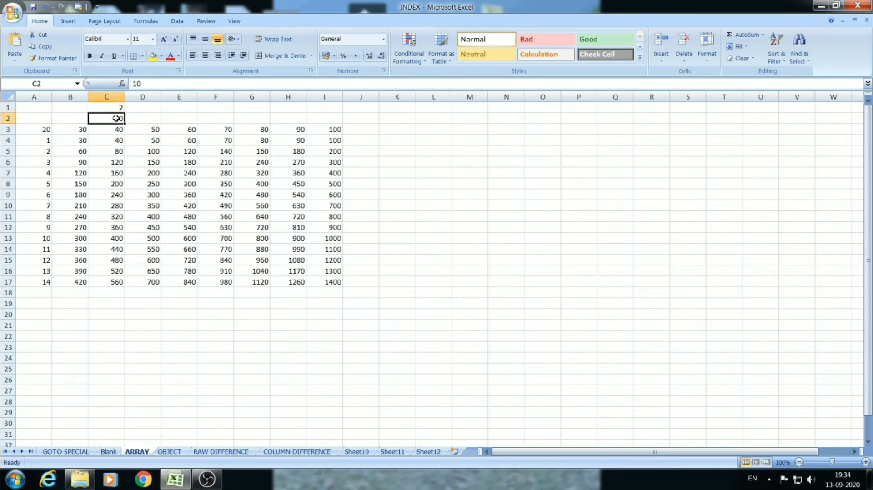
left_click(34, 131)
type("=C1*C2")
key("Escape")
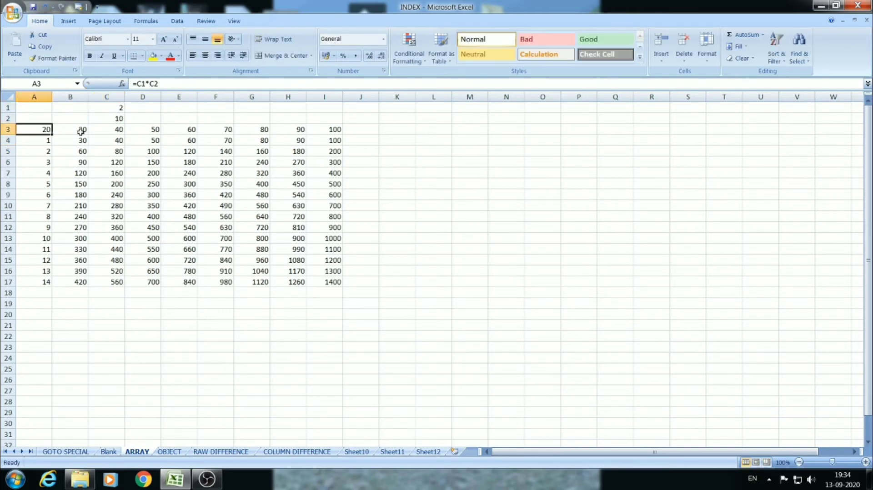
Step: Examine the row 3 heading values across B3:I3 and the column A values starting at A4
left_click(79, 131)
left_click(119, 129)
left_click(157, 130)
left_click(267, 131)
left_click(323, 130)
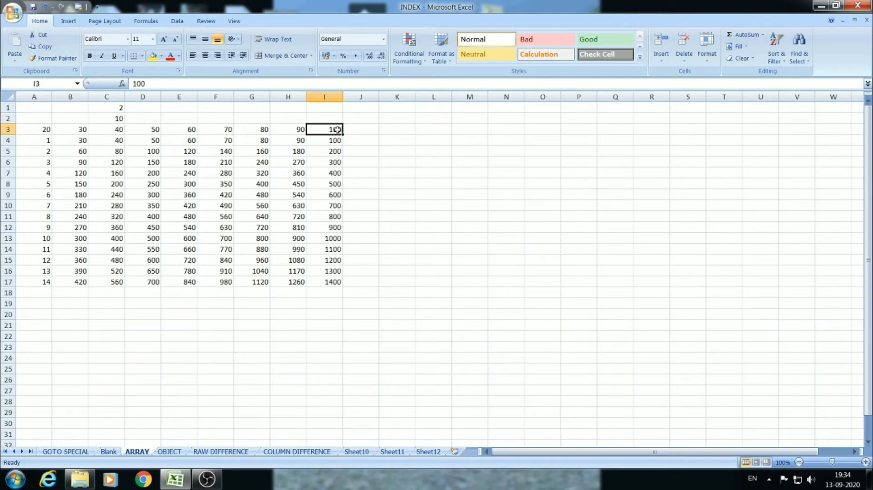
left_click_drag(48, 137, 45, 289)
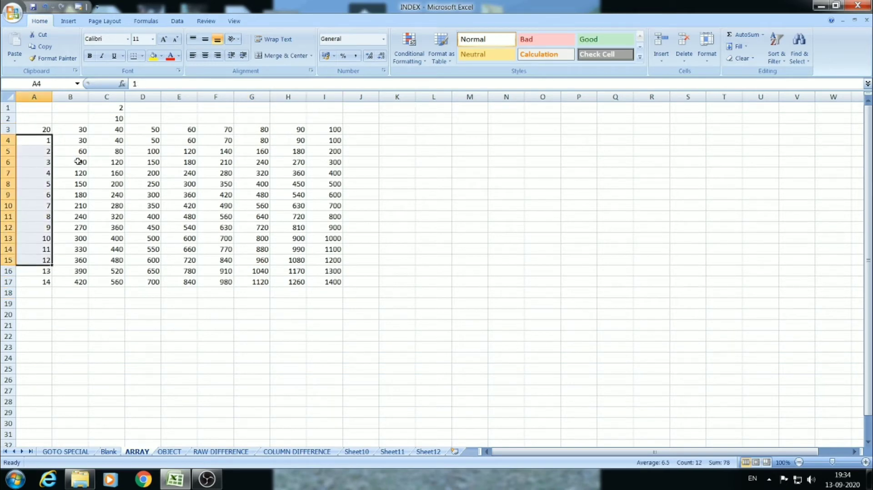
Step: Clear B4:I18 and rebuild the results as a What-If data table over A3:I17 with row input cell C1 and column input cell C2
left_click_drag(75, 139, 335, 291)
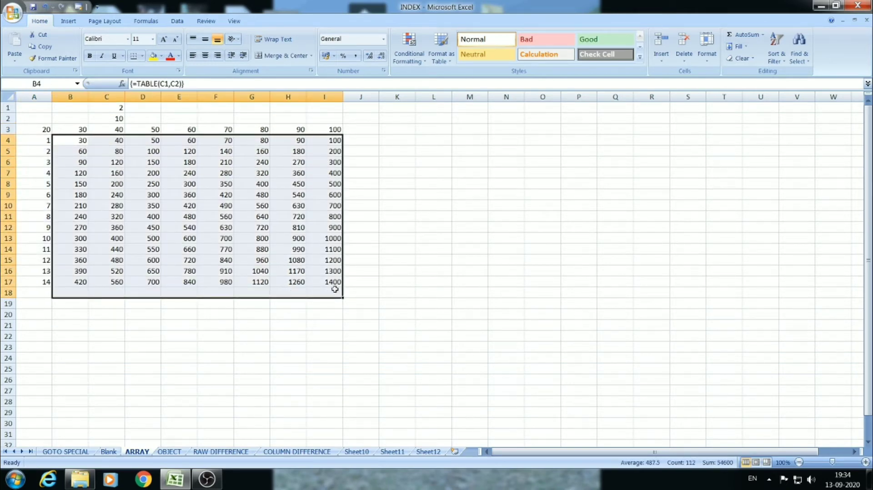
key("Delete")
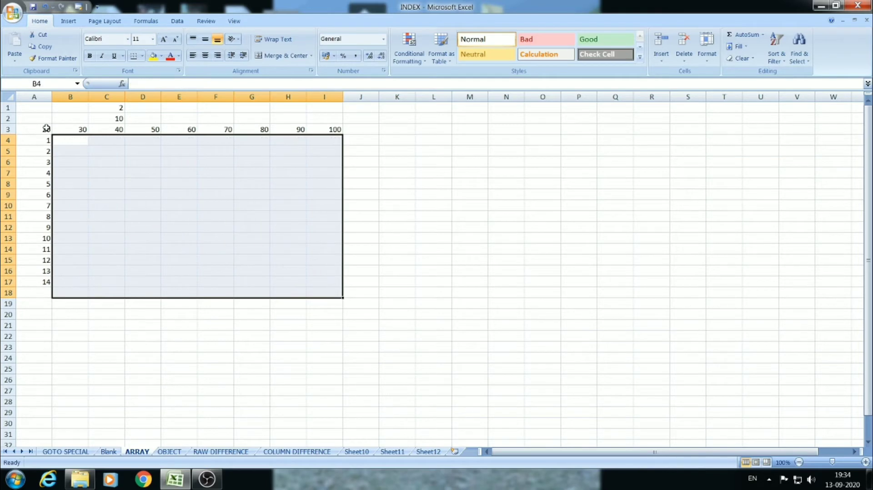
left_click_drag(46, 128, 312, 280)
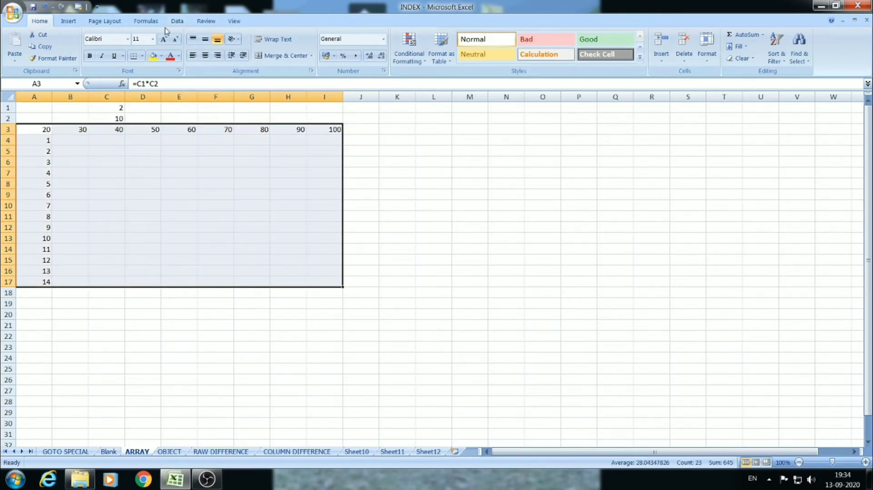
left_click(177, 21)
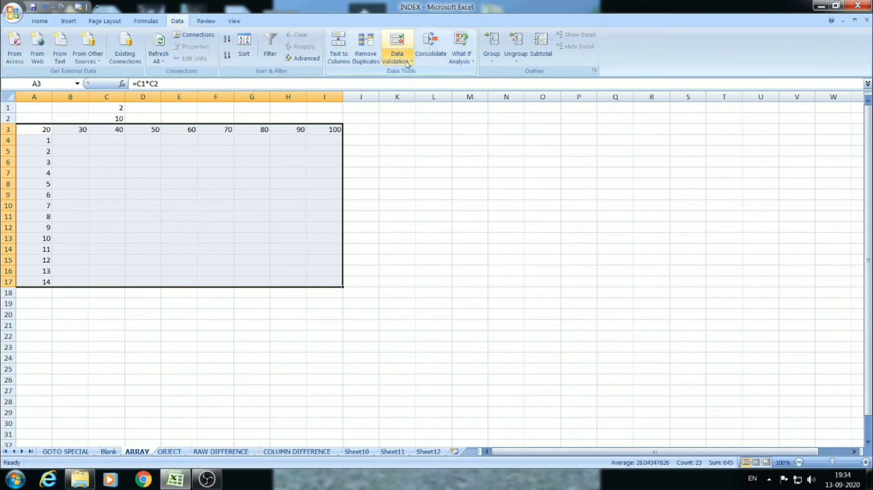
left_click(461, 58)
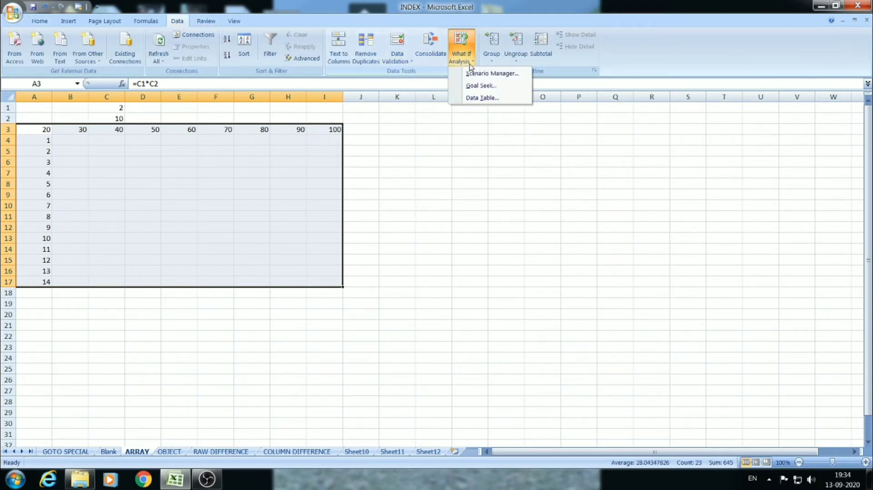
left_click(481, 98)
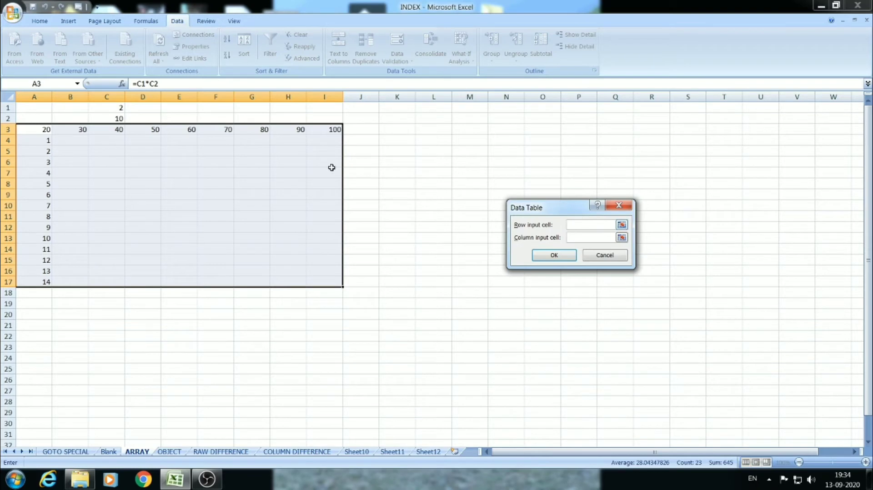
left_click(119, 109)
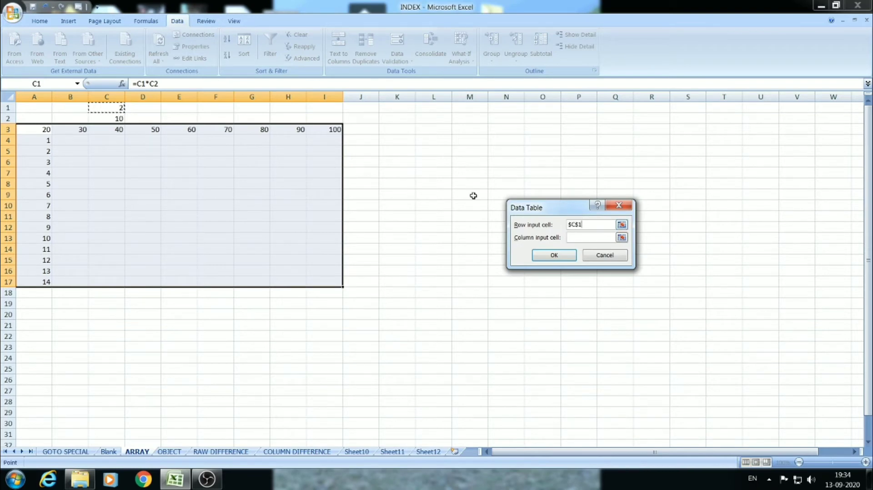
left_click(582, 239)
left_click(118, 120)
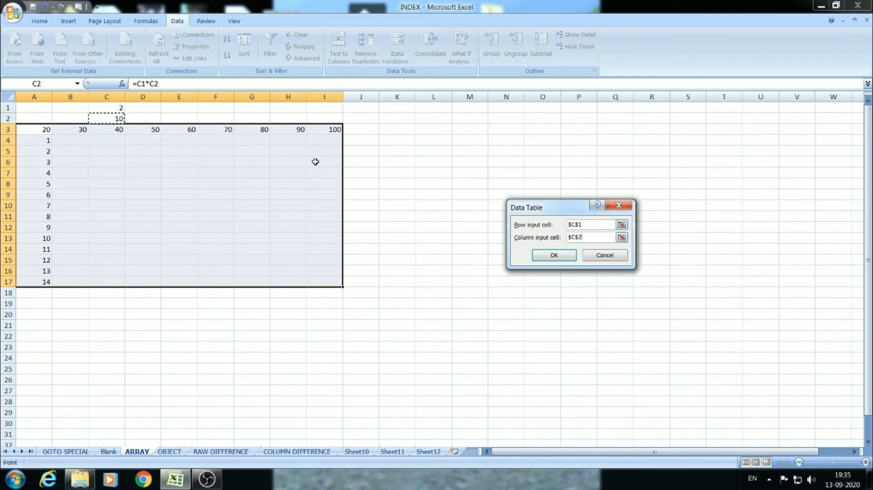
left_click(553, 256)
Step: Check the array formula in the rebuilt table and select the current array from cell D7 with Go To Special
left_click(241, 170)
left_click(191, 187)
left_click_drag(194, 174, 199, 172)
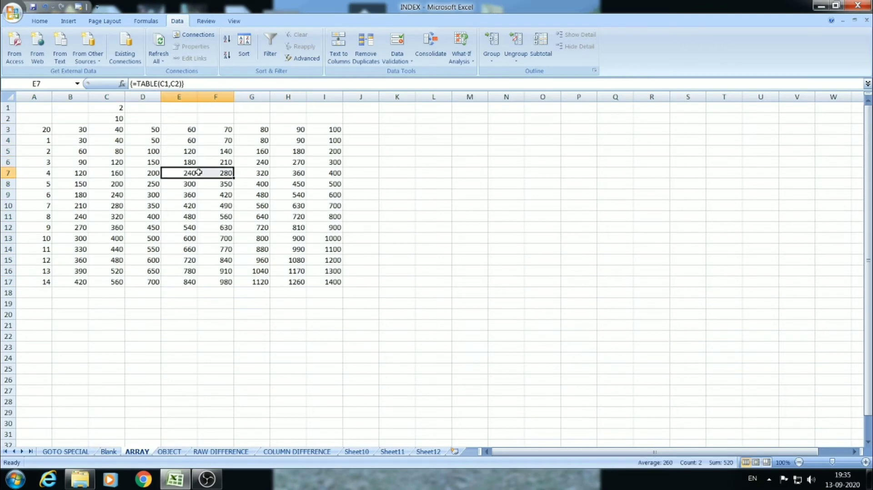
left_click(184, 172)
left_click(143, 175)
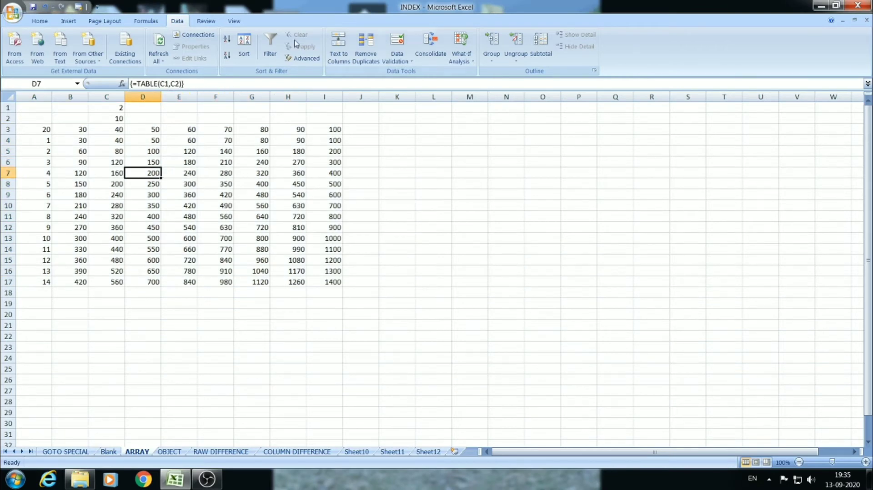
left_click(40, 21)
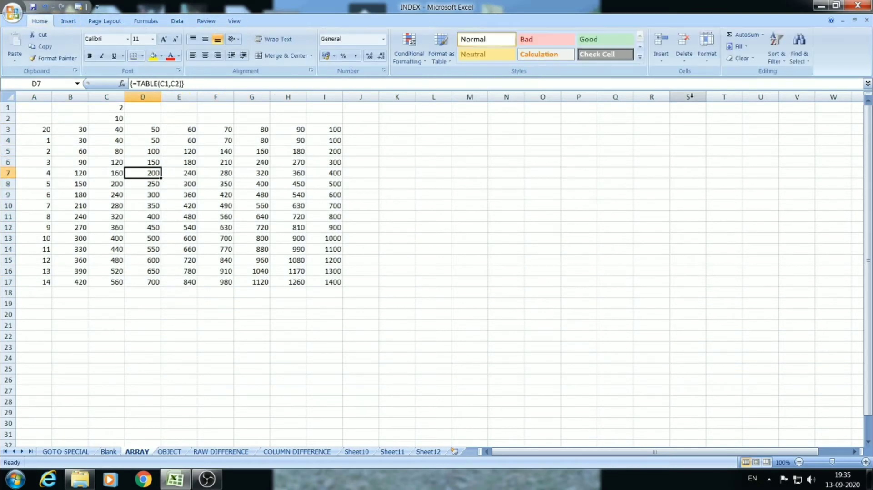
left_click(799, 48)
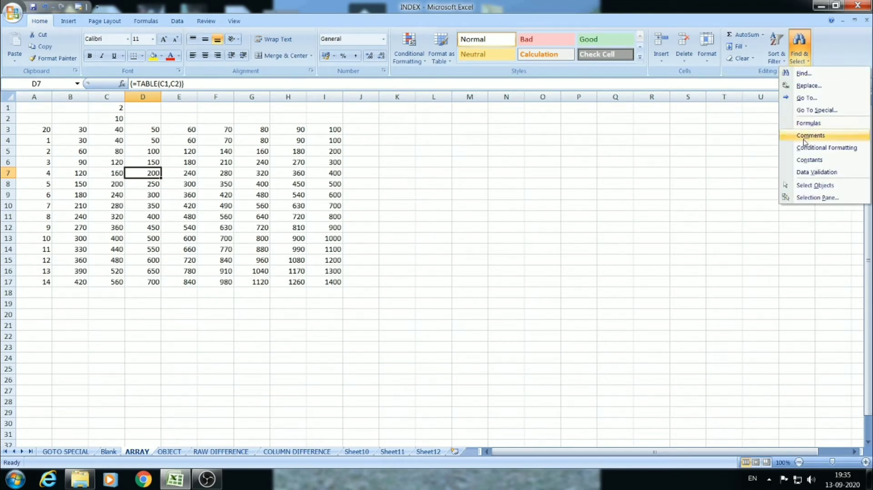
left_click(819, 112)
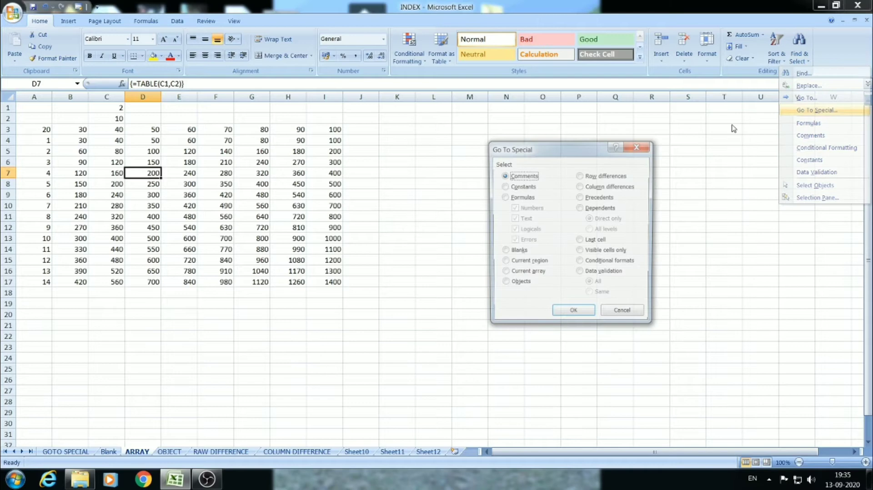
left_click(515, 274)
left_click(574, 315)
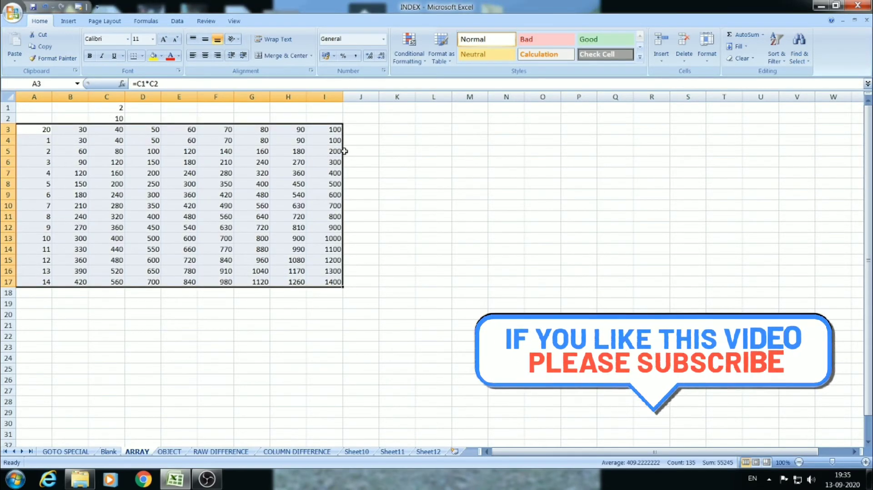
left_click(465, 161)
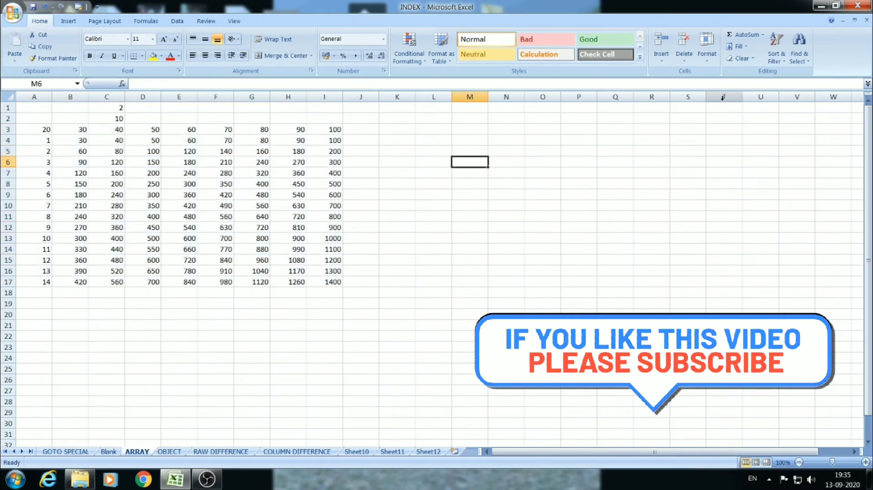
left_click(799, 48)
left_click(799, 109)
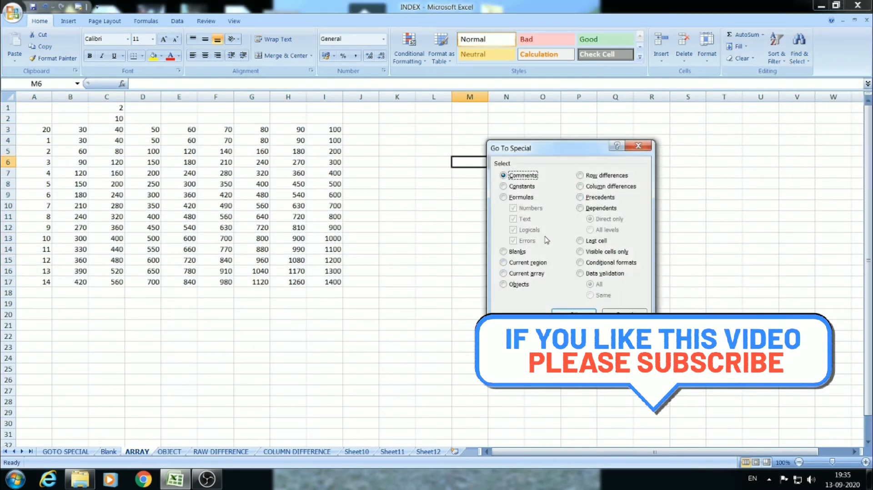
left_click(641, 146)
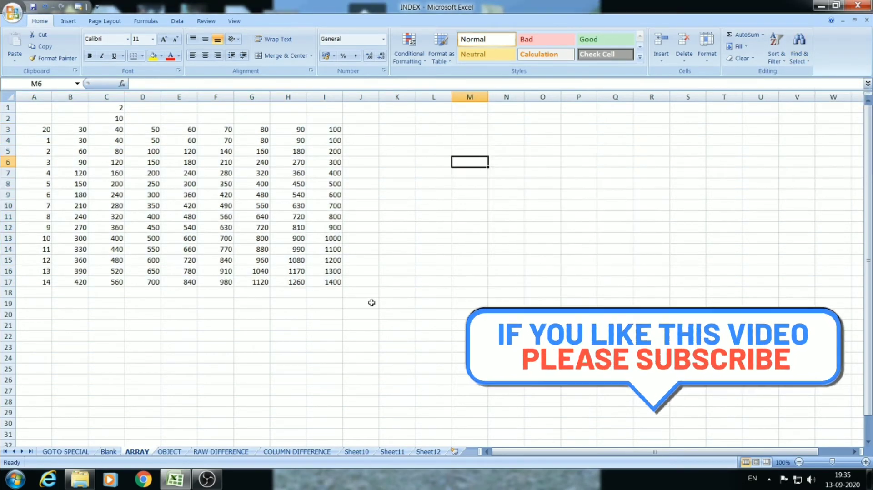
Step: Switch to the OBJECT sheet and select all its objects with Go To Special's Objects option
left_click(170, 452)
left_click(205, 335)
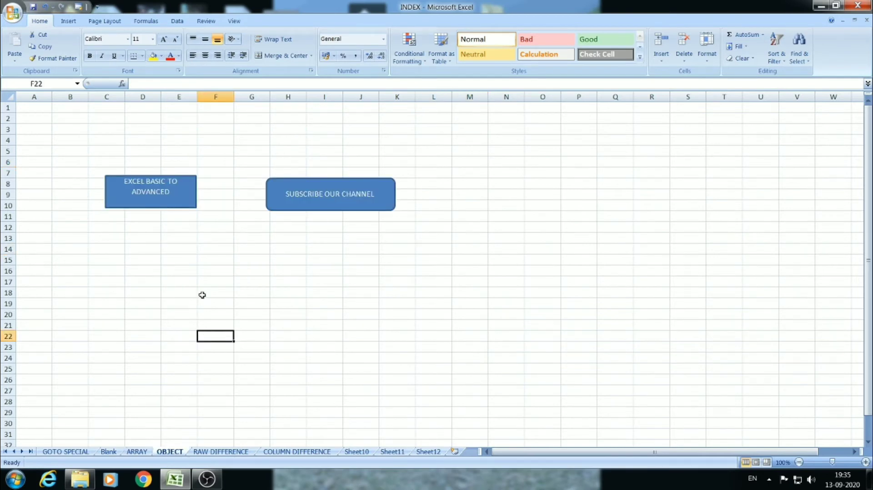
left_click(172, 227)
left_click(228, 226)
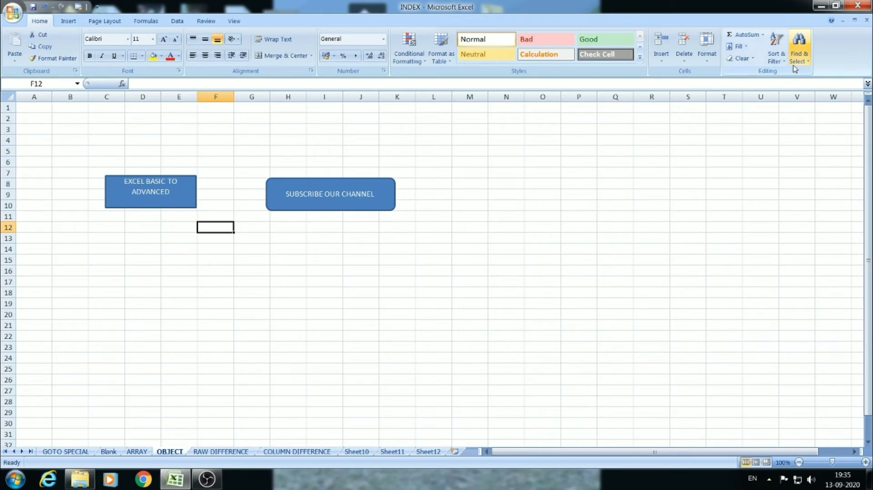
key("ctrl+g")
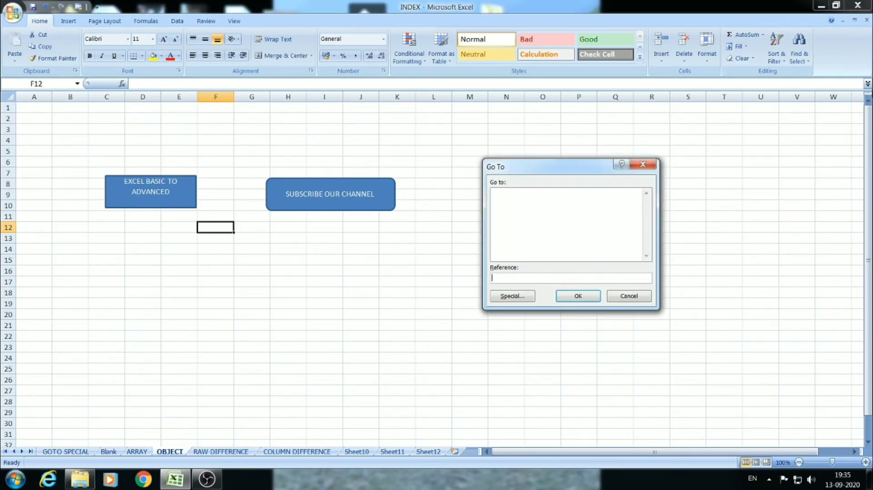
left_click(504, 298)
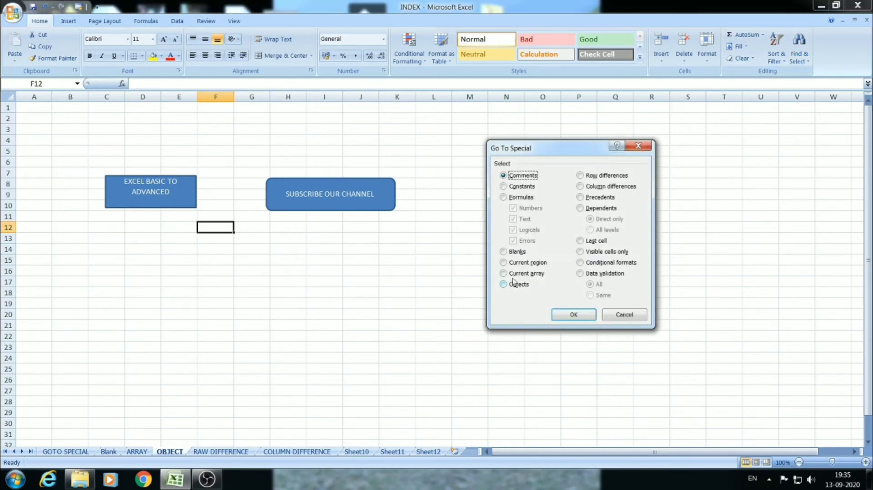
left_click(516, 284)
left_click(573, 315)
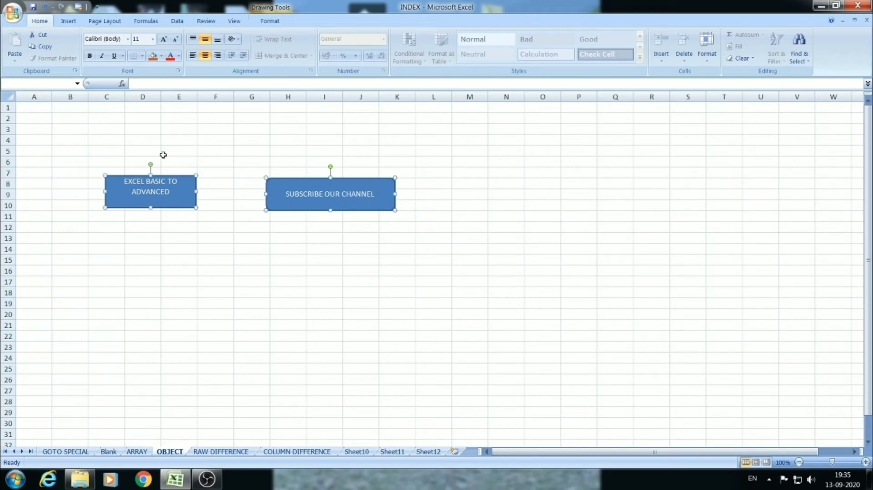
left_click(178, 140)
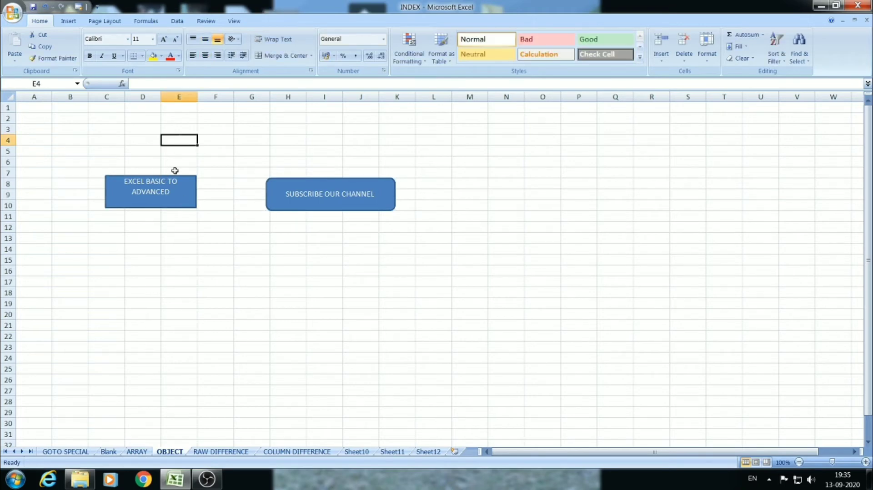
Step: Select the EXCEL BASIC TO ADVANCED and SUBSCRIBE OUR CHANNEL shapes together by hand and clear the selection
left_click(182, 194)
left_click(268, 197, "ctrl")
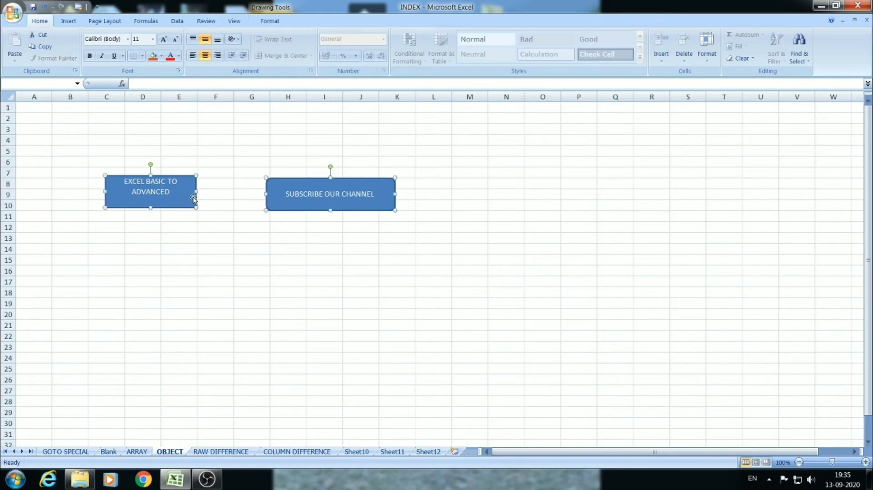
left_click(201, 148)
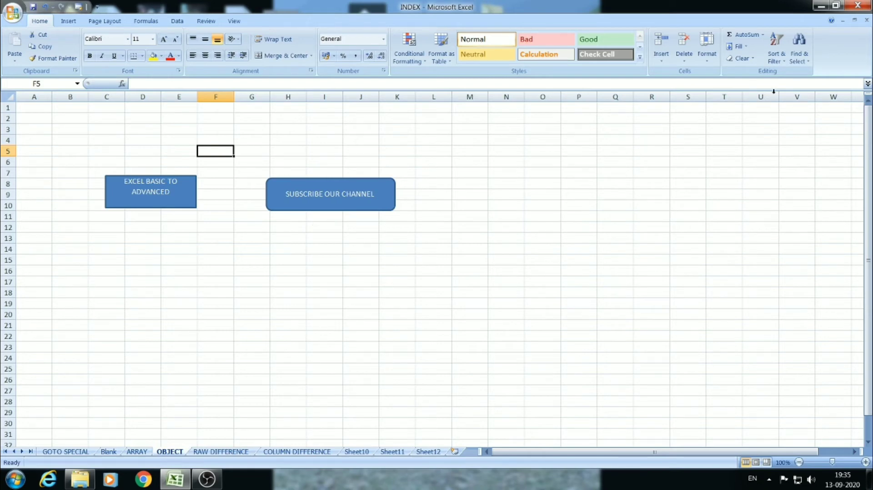
left_click(803, 67)
left_click(812, 112)
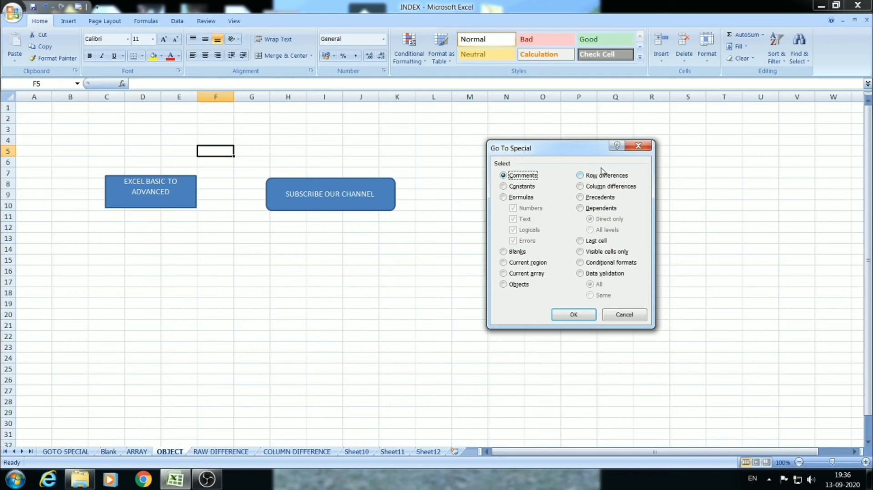
left_click(639, 145)
left_click(428, 269)
Step: On the RAW DIFFERENCE sheet, select the row differences within A1:K6 using Go To Special
left_click(227, 451)
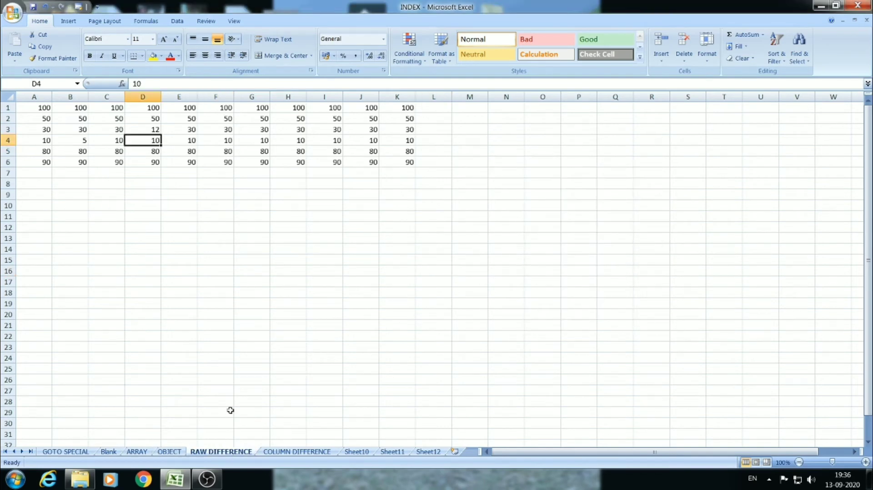
left_click(222, 238)
left_click(181, 174)
left_click(55, 120)
left_click_drag(41, 103, 405, 105)
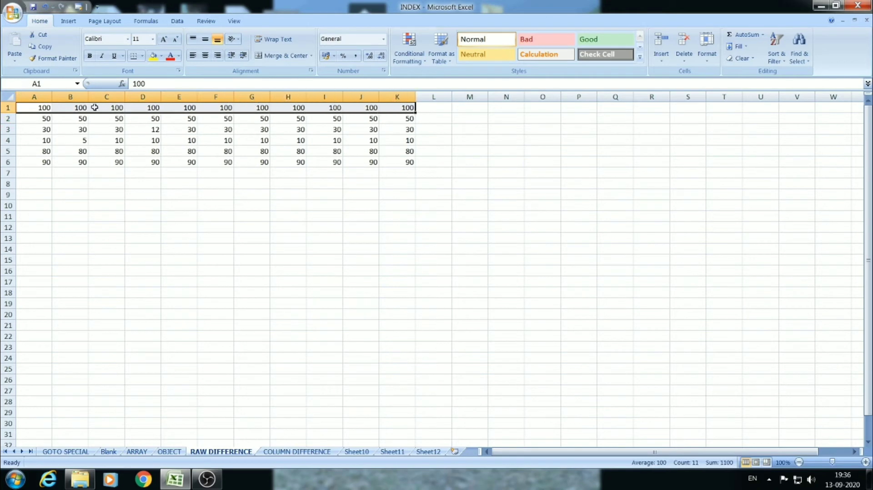
left_click_drag(36, 117, 248, 111)
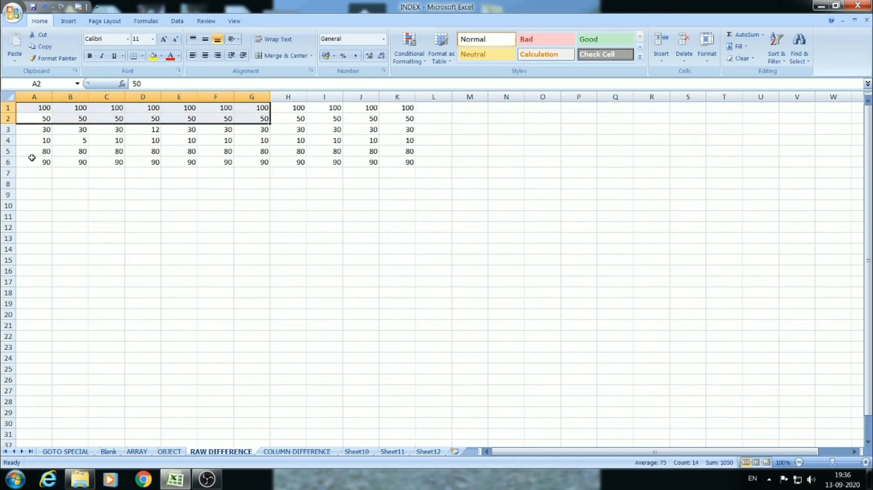
left_click(44, 108)
left_click_drag(44, 107, 398, 162)
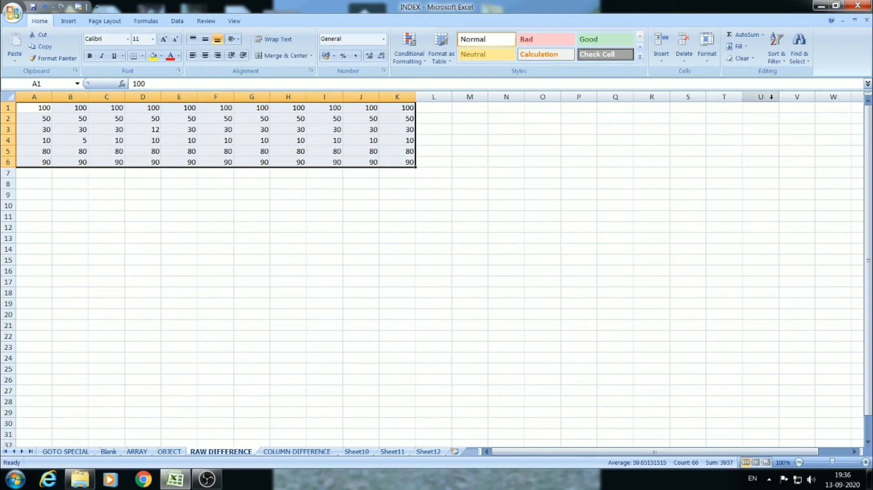
left_click(799, 45)
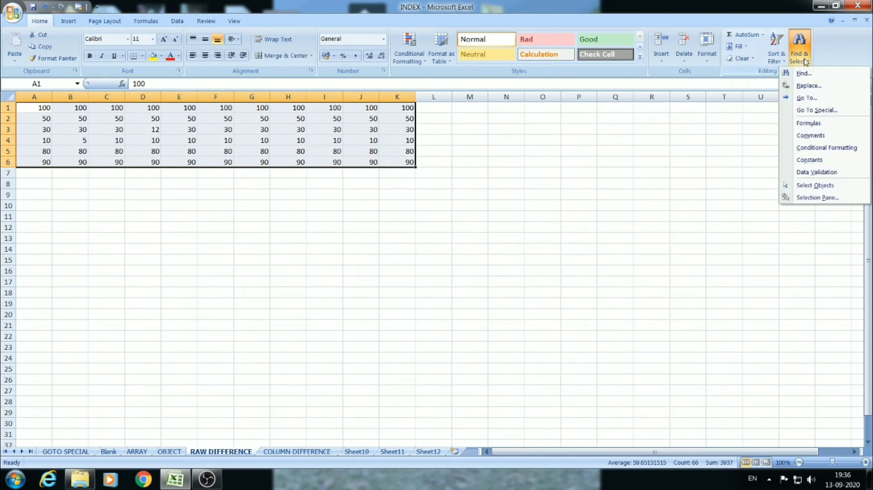
left_click(816, 110)
left_click(583, 177)
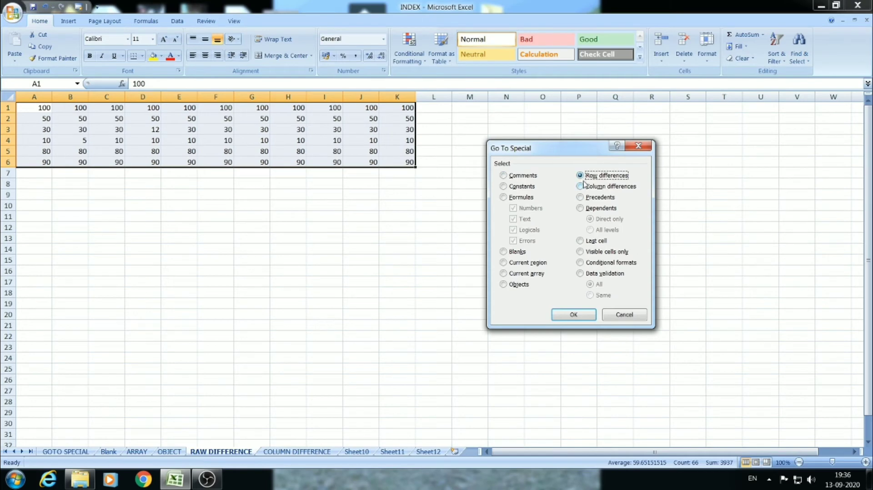
left_click(574, 314)
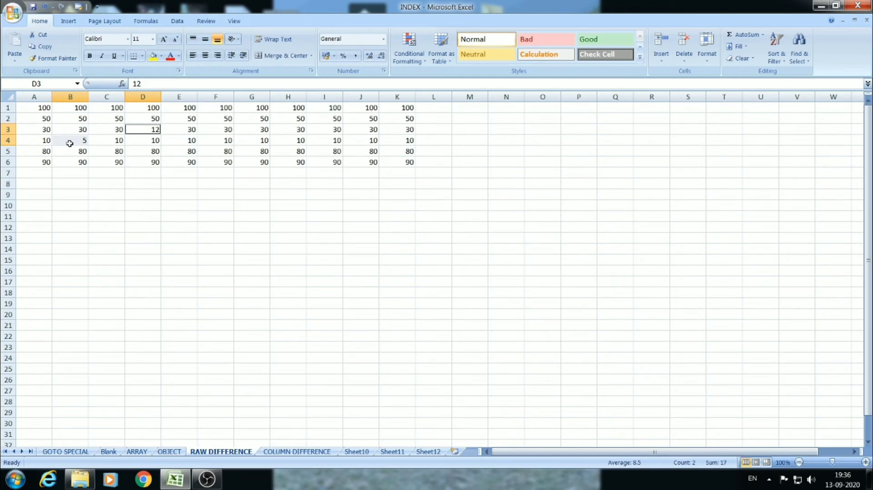
left_click(151, 191)
left_click(136, 152)
left_click_drag(176, 204, 177, 199)
left_click(176, 159)
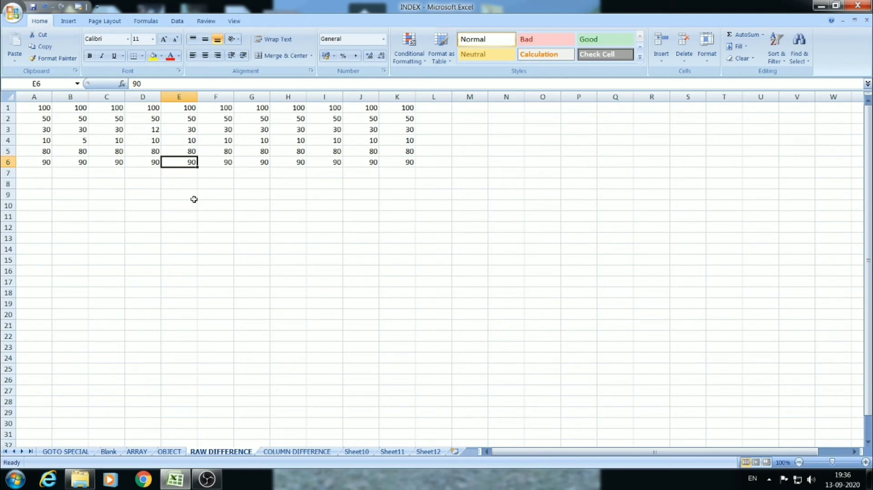
Step: On the COLUMN DIFFERENCE sheet, select the column differences within A1:E9 using Go To Special
left_click(297, 452)
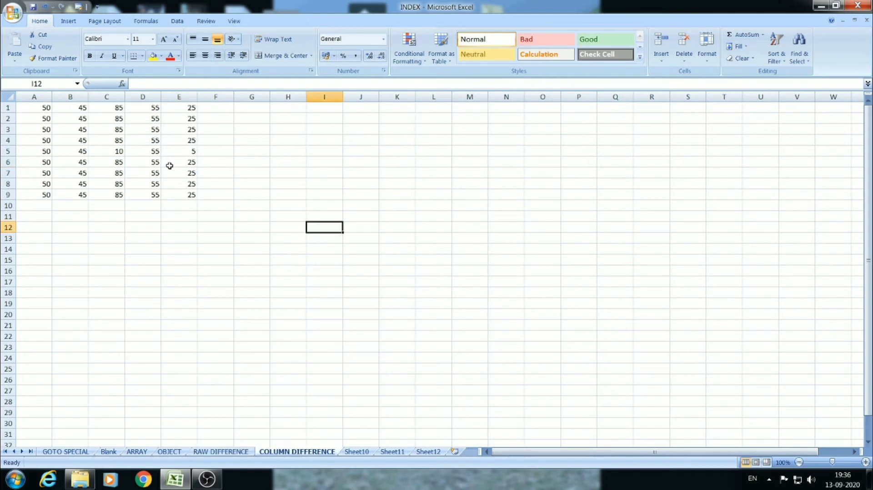
left_click(169, 163)
left_click_drag(36, 108, 187, 195)
left_click(800, 48)
left_click(805, 111)
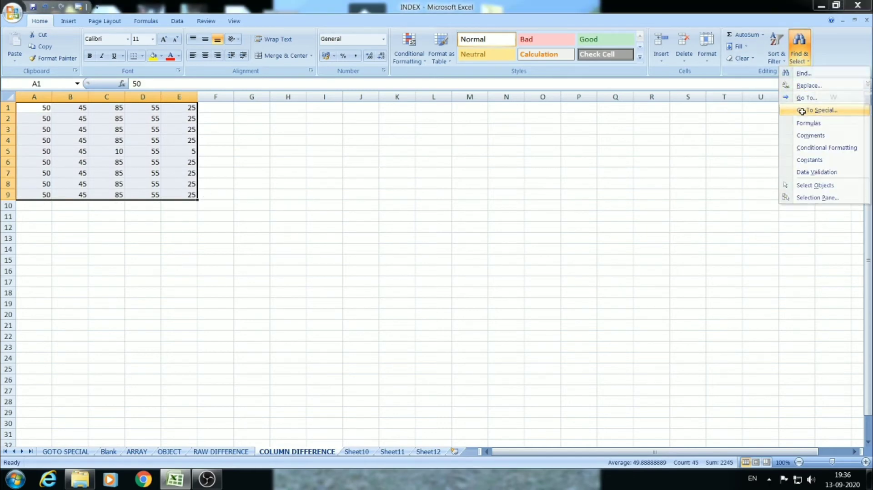
left_click(581, 186)
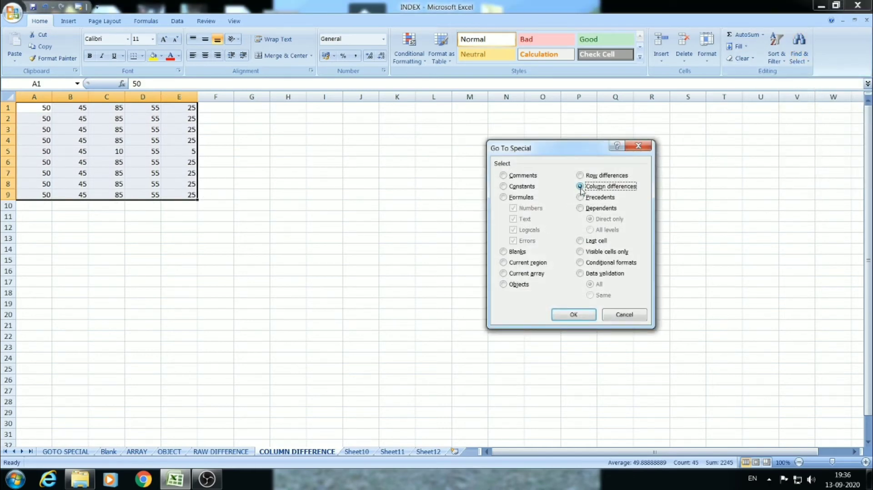
left_click(574, 316)
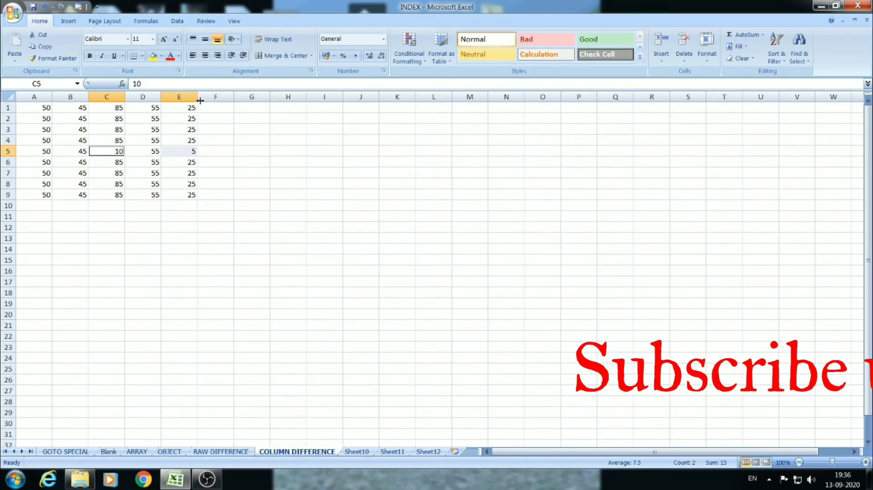
left_click(180, 183)
left_click_drag(180, 281, 182, 273)
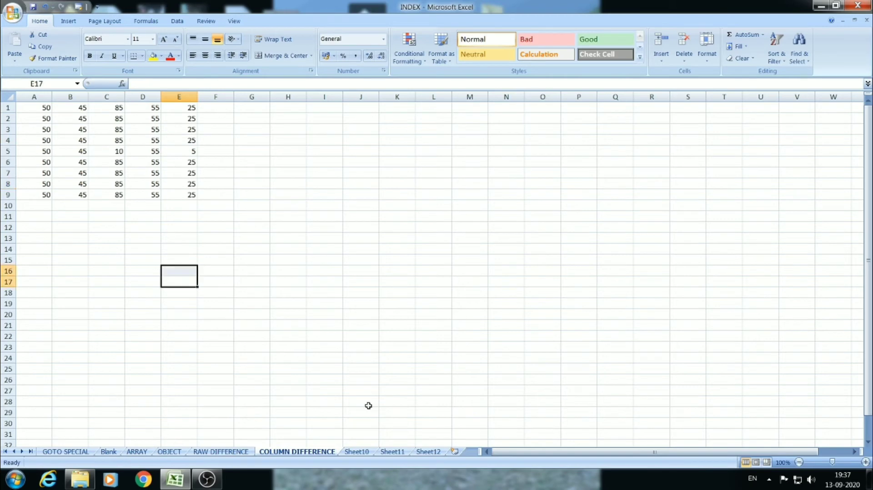
left_click(799, 46)
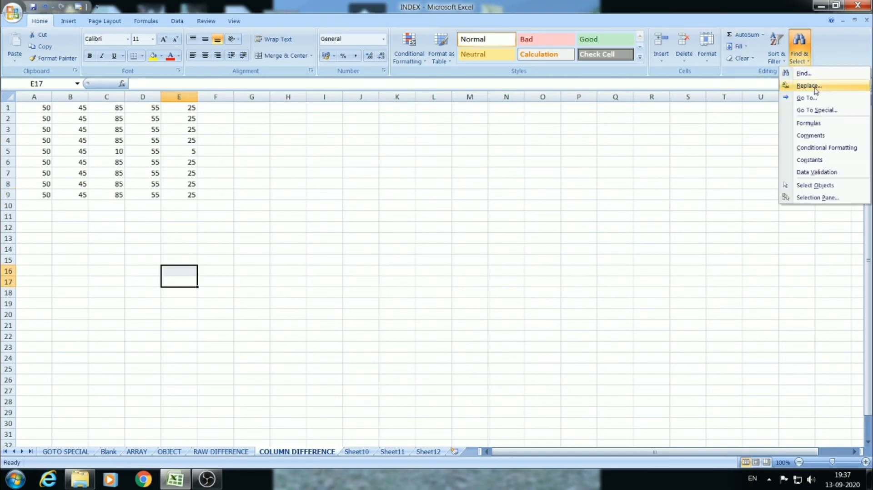
left_click(805, 111)
left_click(598, 200)
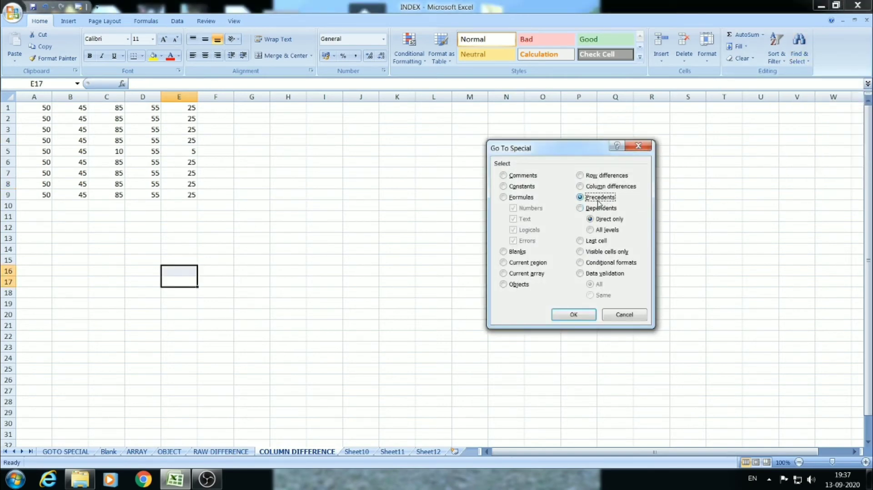
left_click(638, 146)
left_click(370, 324)
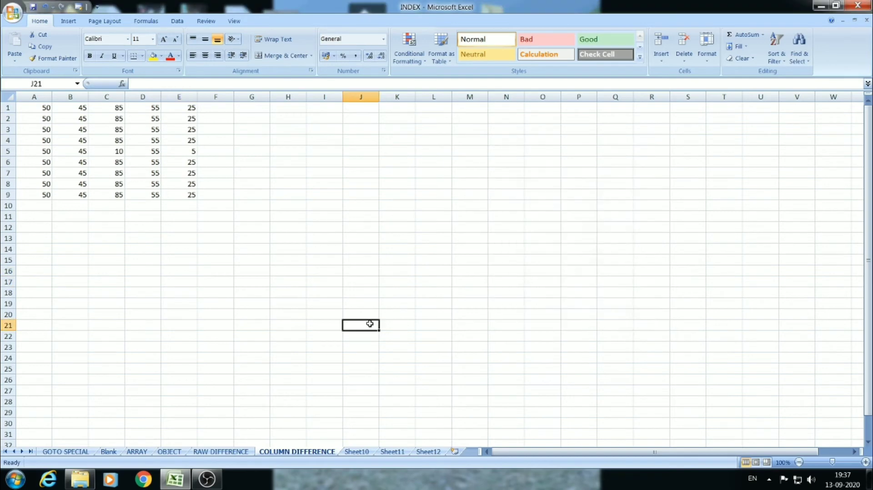
Step: Switch to Sheet11 and examine the formula in cell K8 and the cells it refers to
left_click(357, 452)
left_click(267, 257)
left_click(219, 191)
left_click(392, 452)
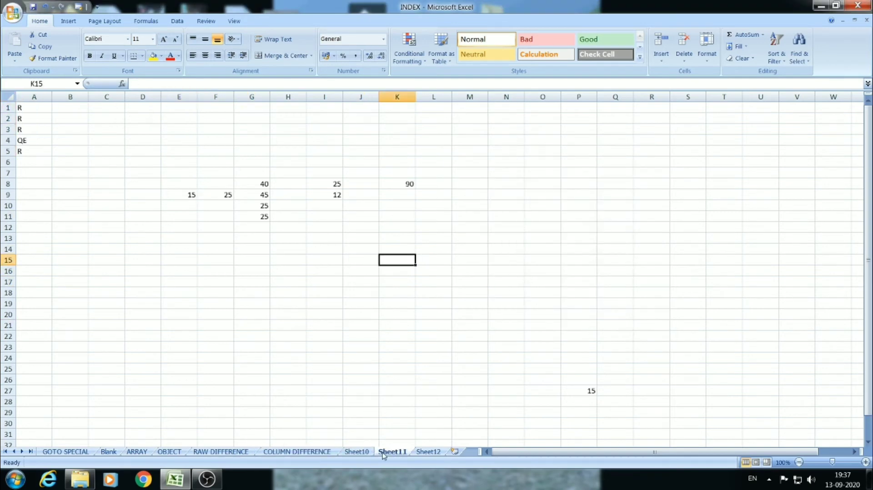
left_click(283, 228)
left_click(294, 185)
left_click(407, 183)
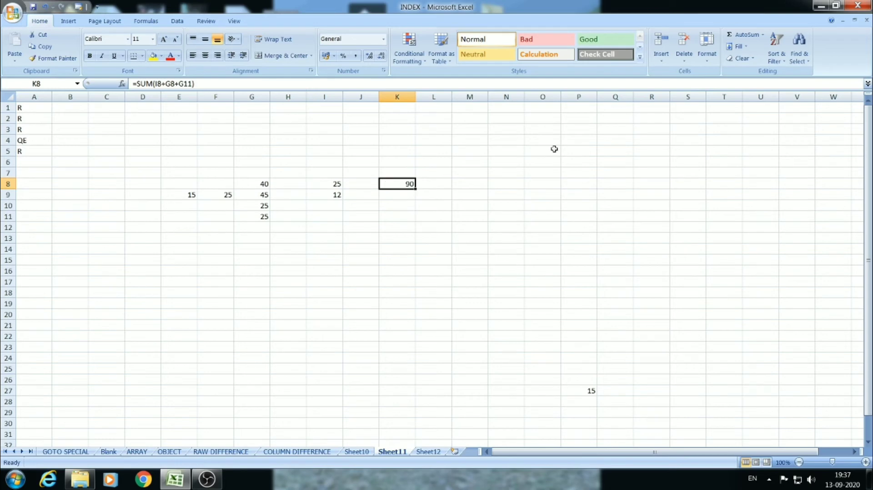
double_click(401, 184)
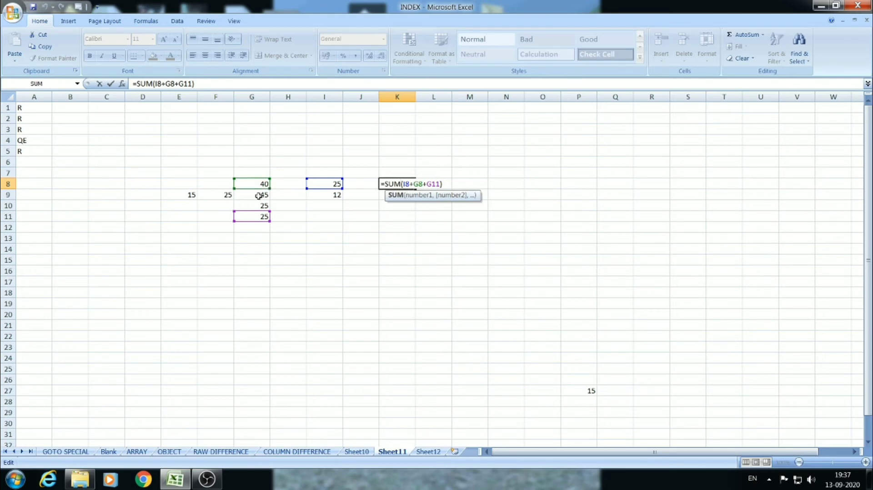
key("Escape")
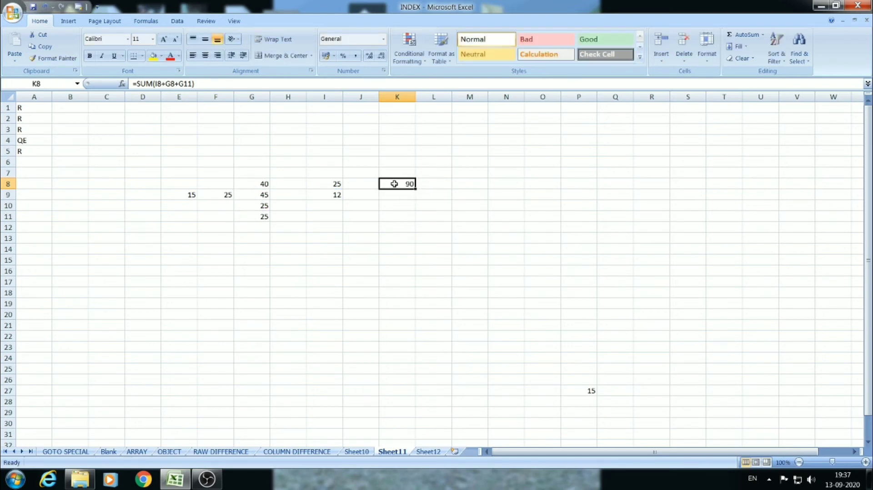
Step: Select the direct precedents of cell K8 with Go To Special's Precedents option set to Direct only
left_click(806, 61)
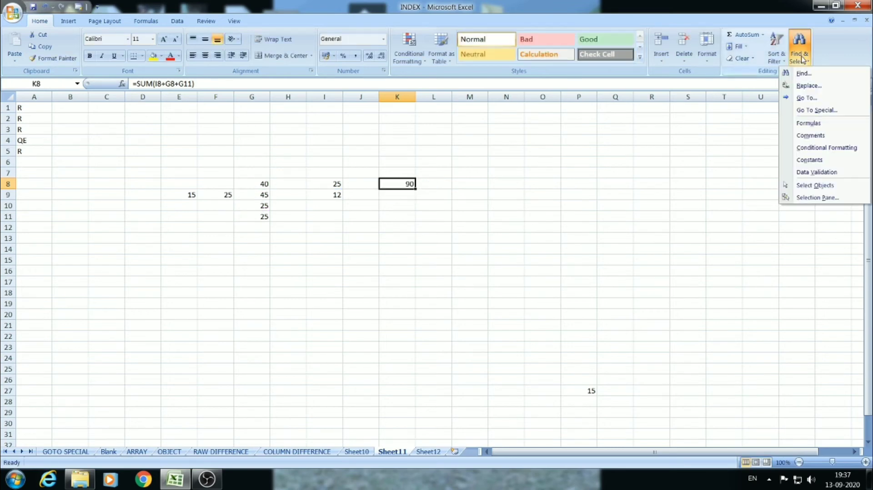
left_click(812, 111)
left_click(580, 198)
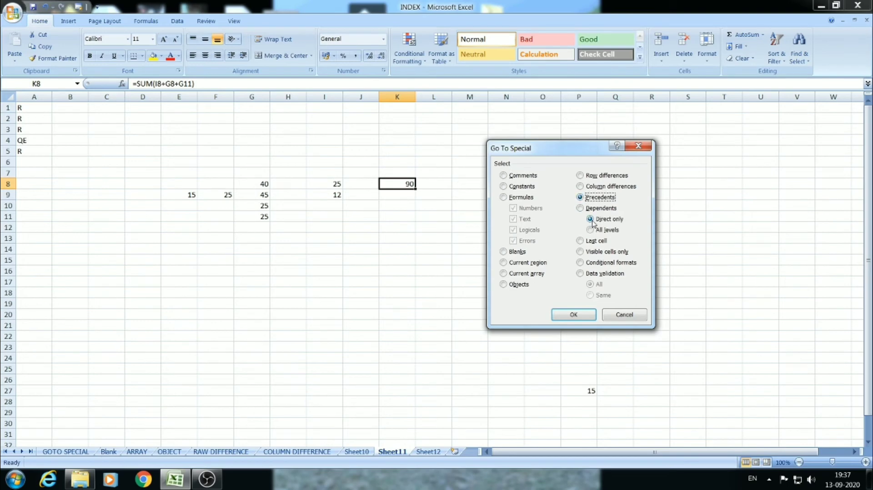
left_click(574, 314)
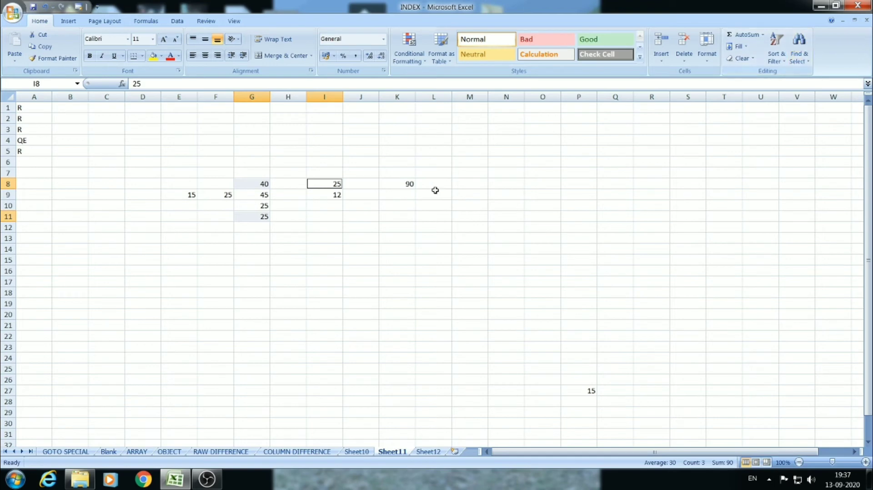
Step: Select the precedents of cell K8 at all levels with Go To Special's Precedents option
left_click(403, 184)
left_click(800, 50)
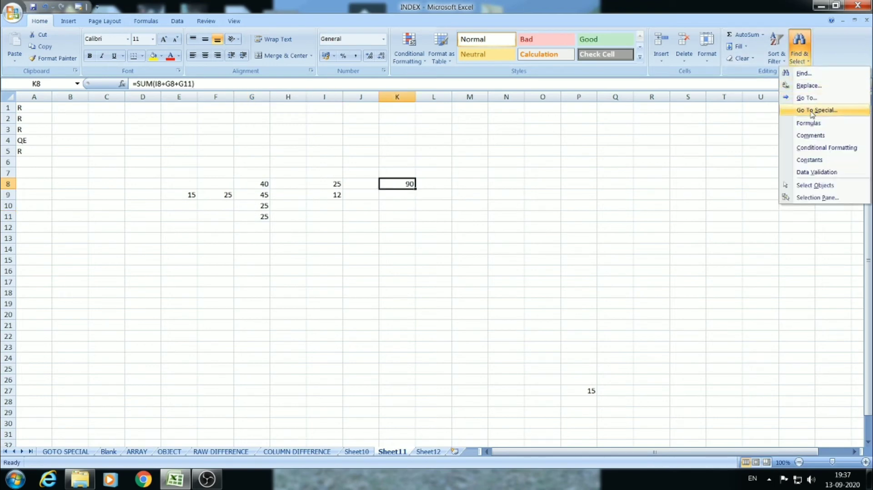
left_click(816, 110)
left_click(581, 198)
left_click(590, 229)
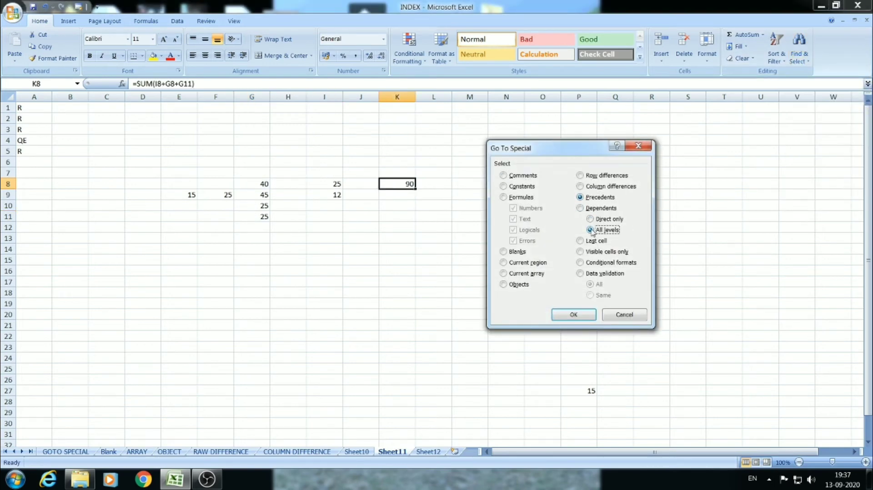
left_click(587, 314)
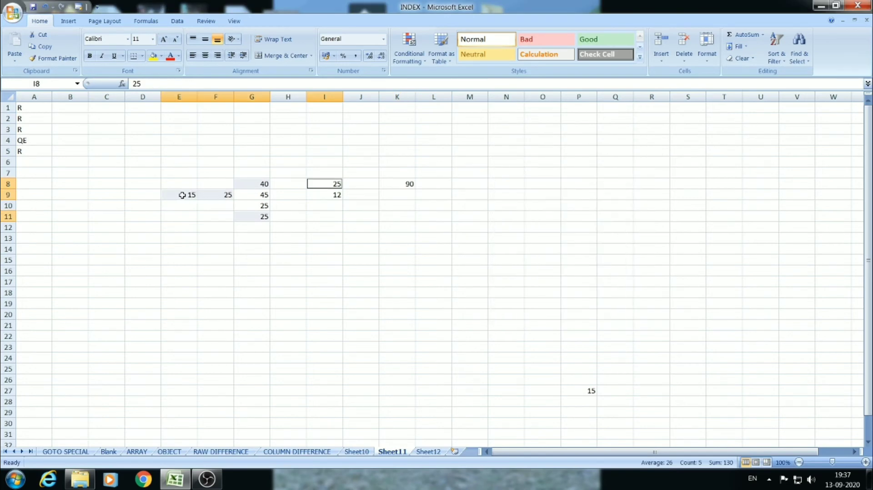
Step: Examine the formula in cell G8 and the cells around it that it refers to, E9 and F9
left_click(226, 194)
left_click(245, 184)
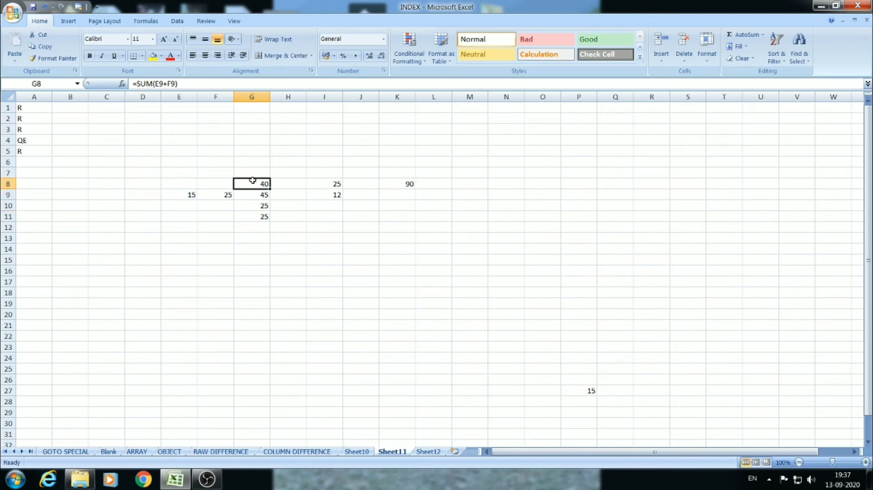
double_click(253, 181)
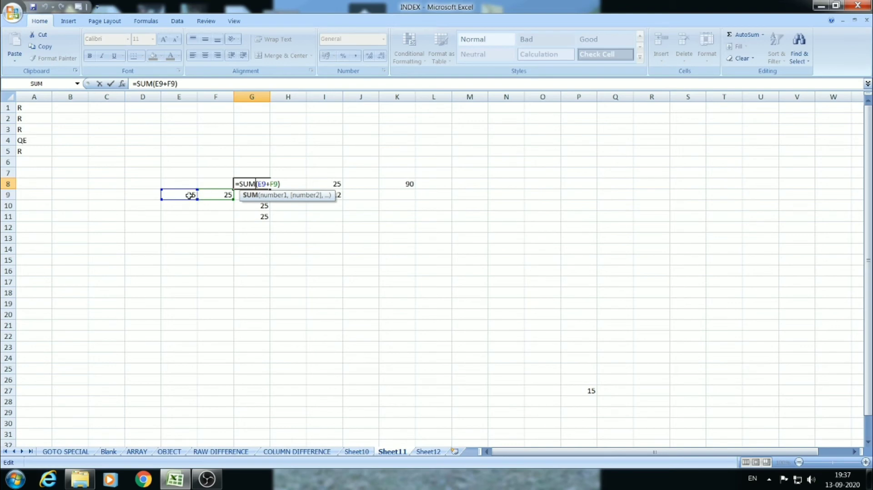
key("Escape")
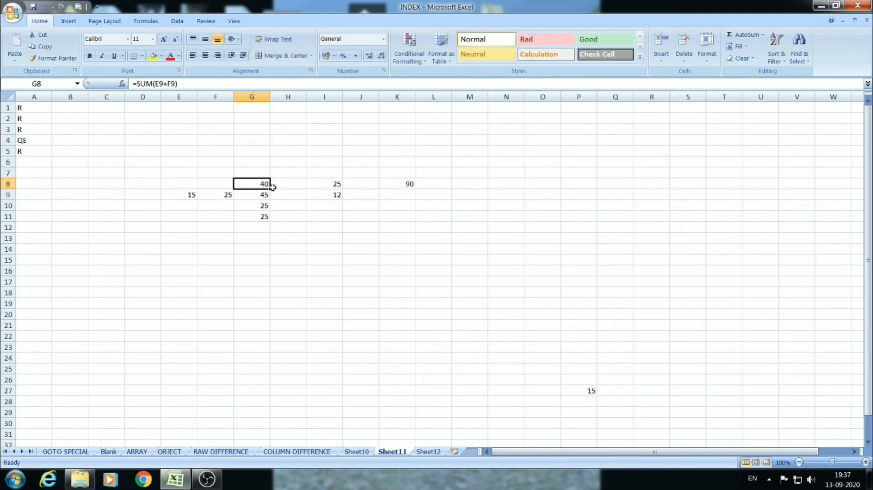
left_click(800, 54)
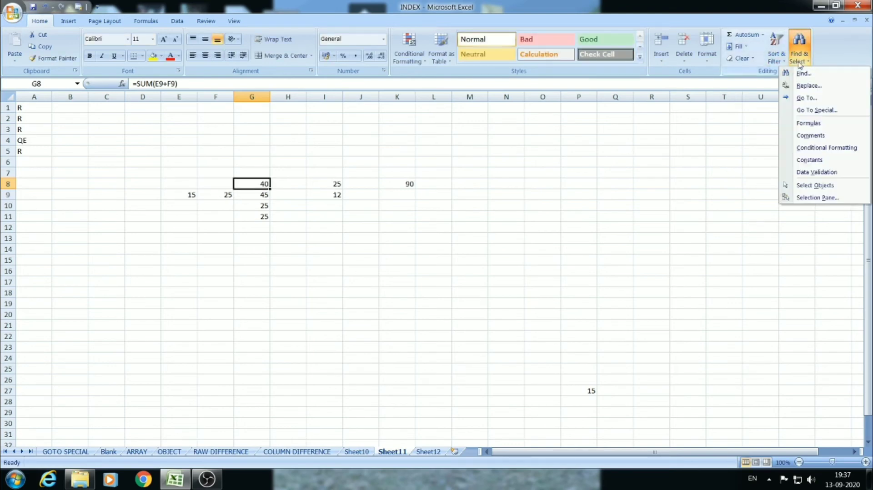
left_click(203, 195)
left_click(176, 195)
left_click(218, 195)
left_click(175, 194)
left_click(210, 193)
left_click(182, 193)
left_click(243, 195)
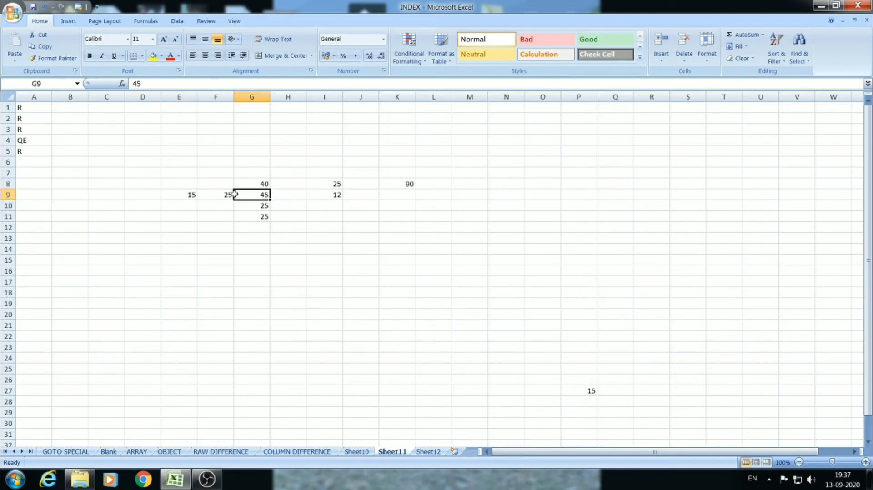
left_click(205, 194)
left_click(267, 192)
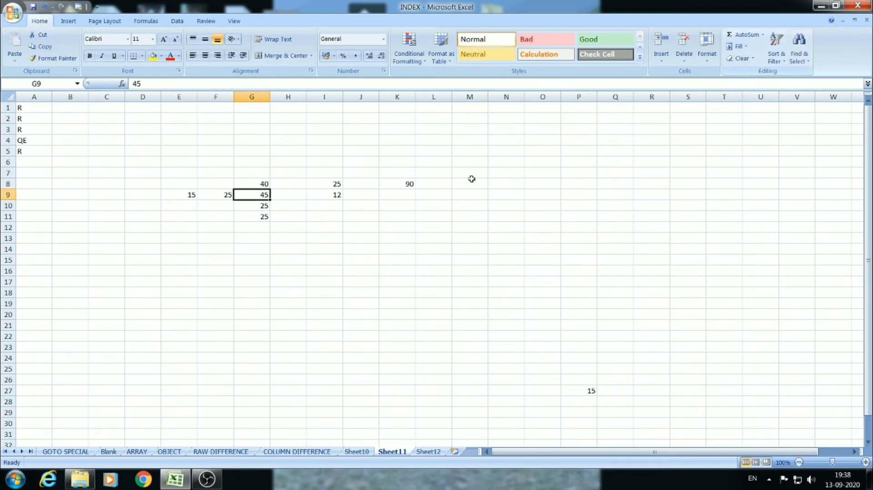
left_click(799, 60)
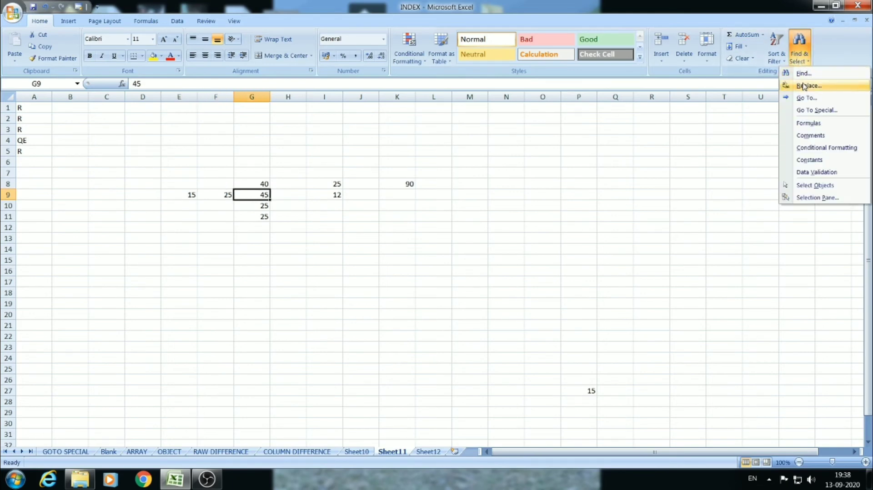
left_click(817, 110)
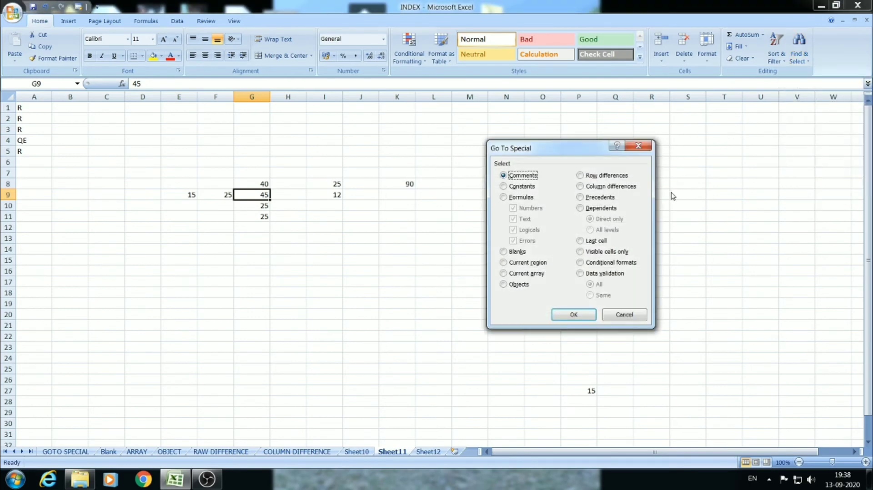
left_click(581, 241)
left_click(639, 146)
left_click(470, 271)
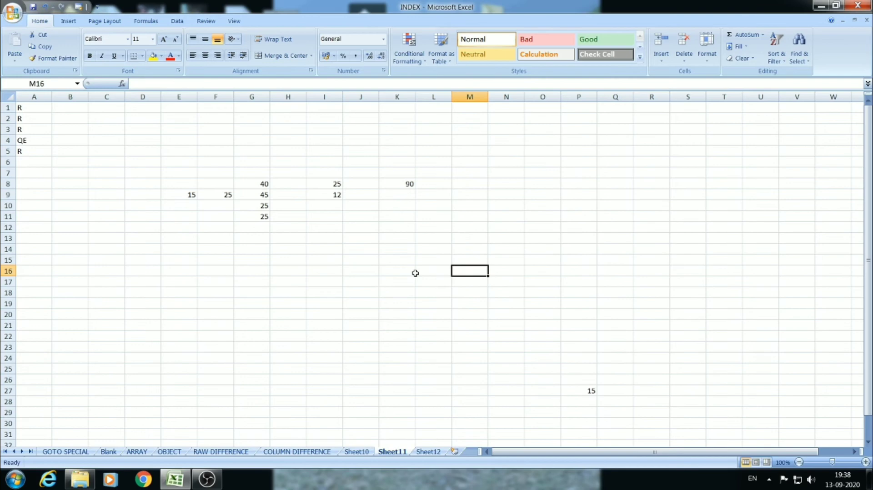
Step: Select the last used cell of Sheet11 from cell K13 with Go To Special's Last cell option
left_click(593, 391)
left_click(422, 172)
left_click(397, 238)
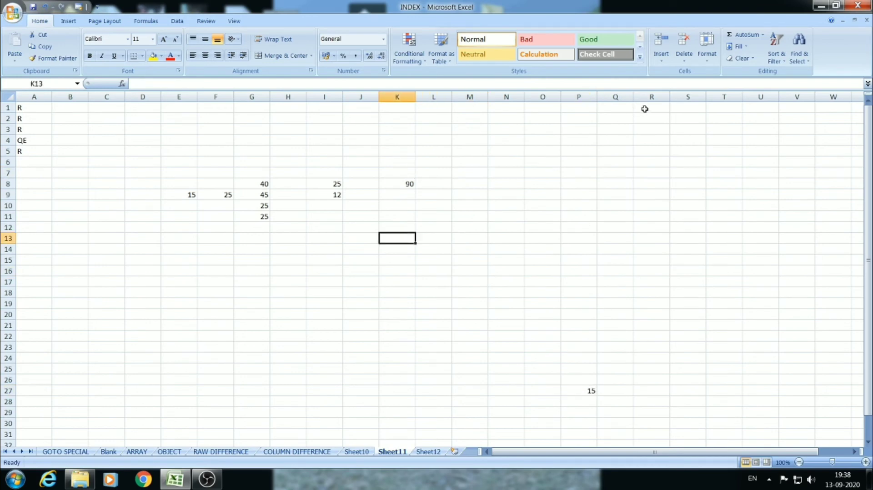
left_click(799, 48)
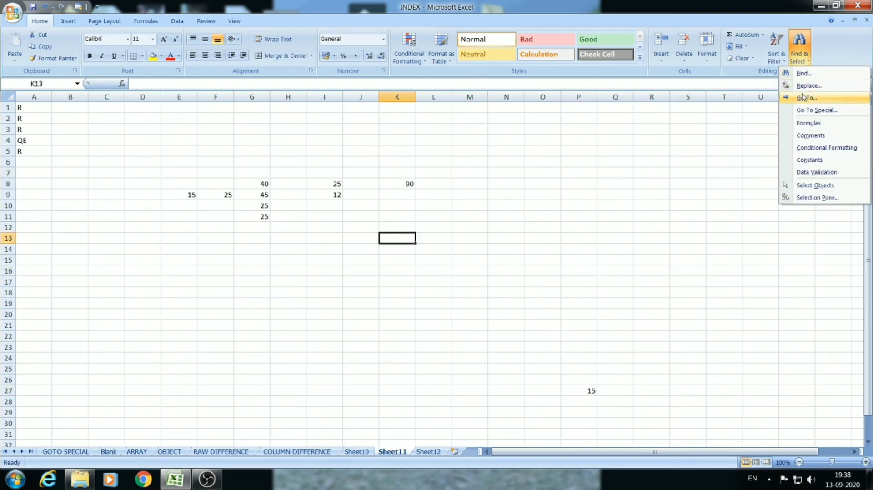
left_click(805, 110)
left_click(580, 241)
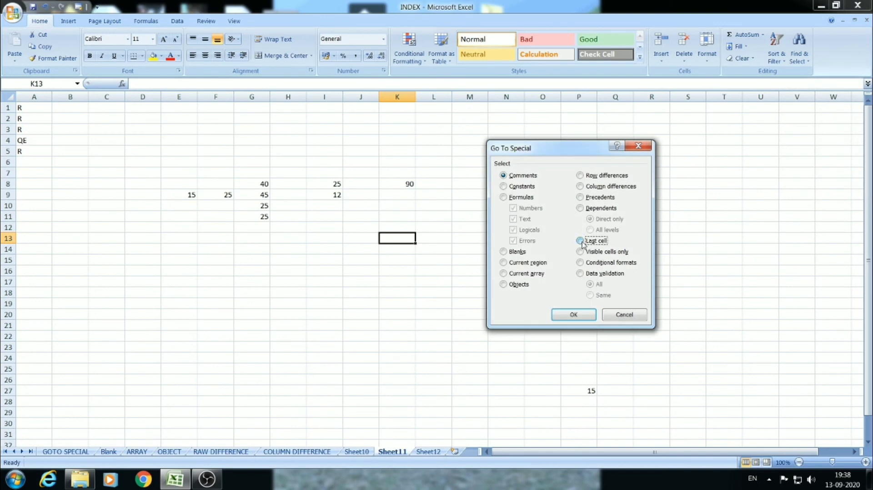
left_click(582, 314)
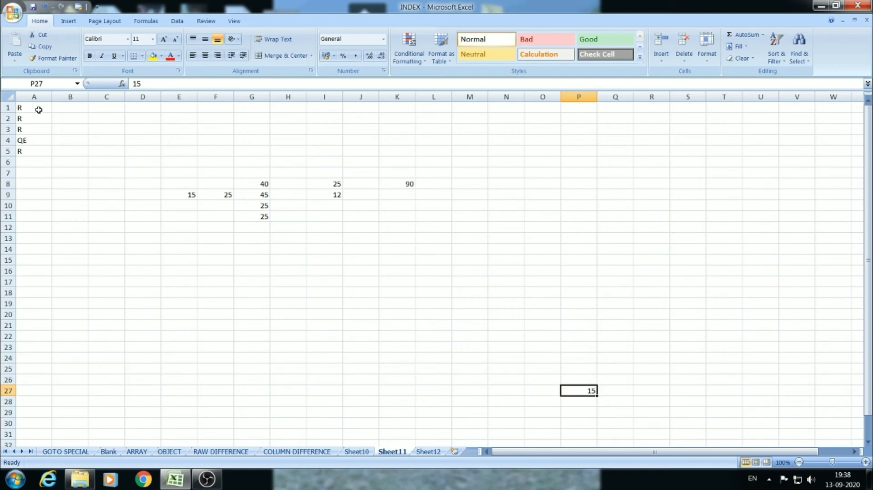
Step: Review the extent of the data on Sheet11, from the block A1:L13 to the outlying cell P27
left_click_drag(38, 110, 417, 235)
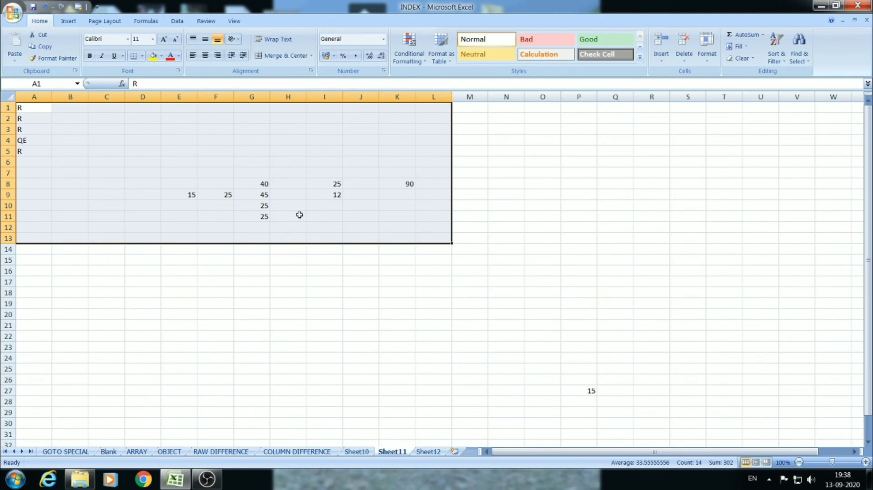
left_click(515, 324)
left_click(589, 392)
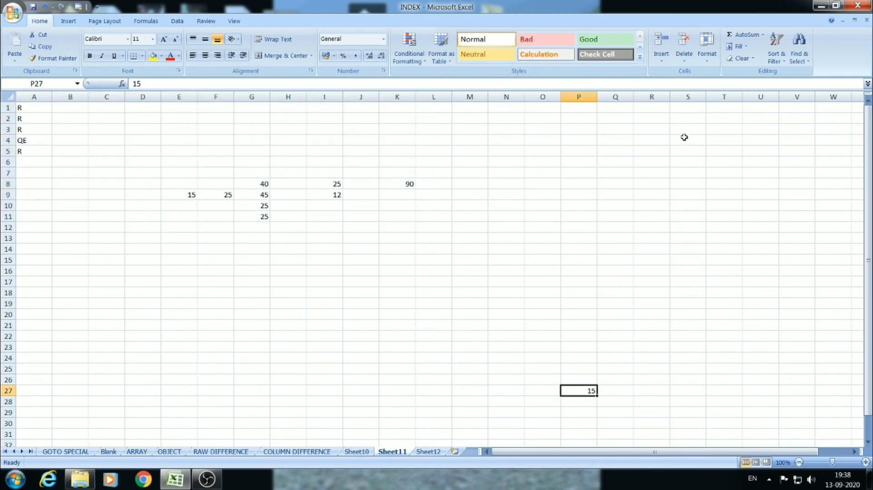
left_click(600, 195)
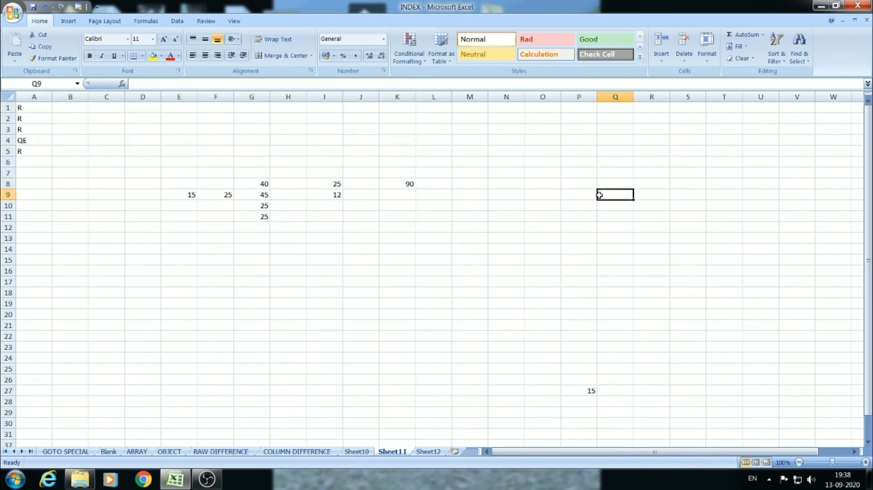
left_click(502, 241)
left_click(418, 268)
left_click(454, 268)
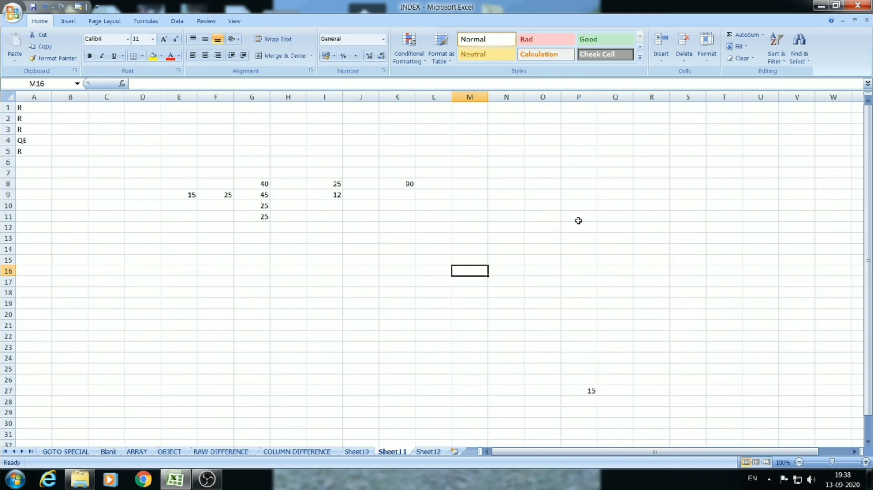
left_click(799, 50)
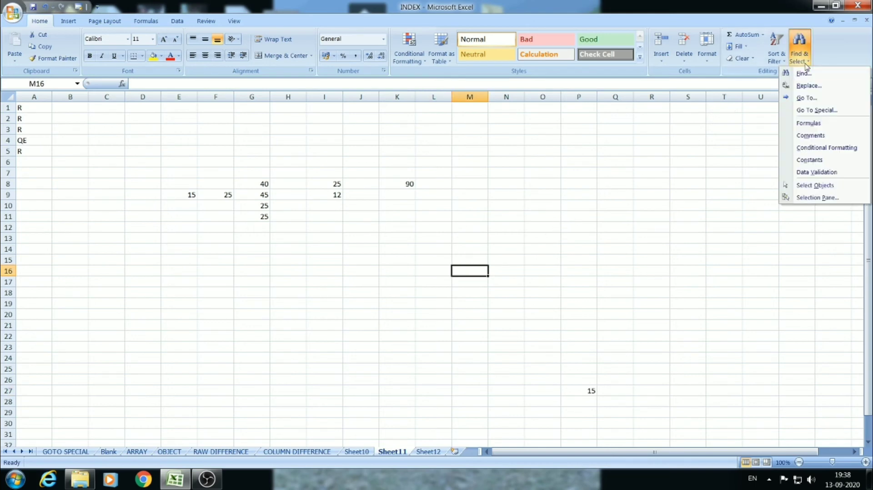
left_click(807, 109)
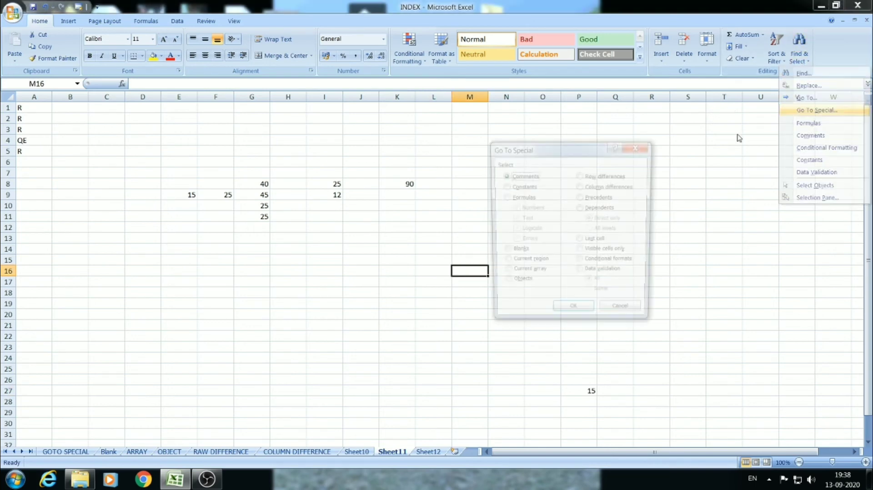
left_click(639, 146)
left_click(465, 281)
Step: Switch to Sheet10 and copy the range A1:A5, which spans the hidden rows 3 and 4
left_click(366, 453)
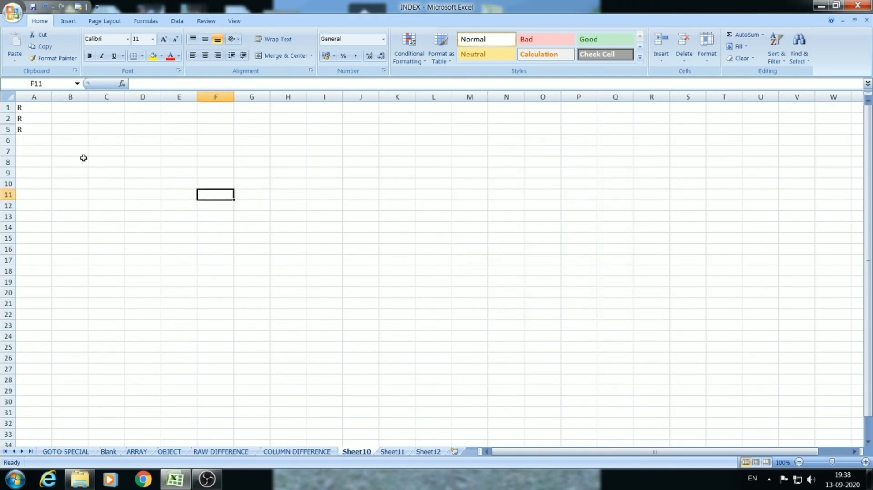
left_click(31, 120)
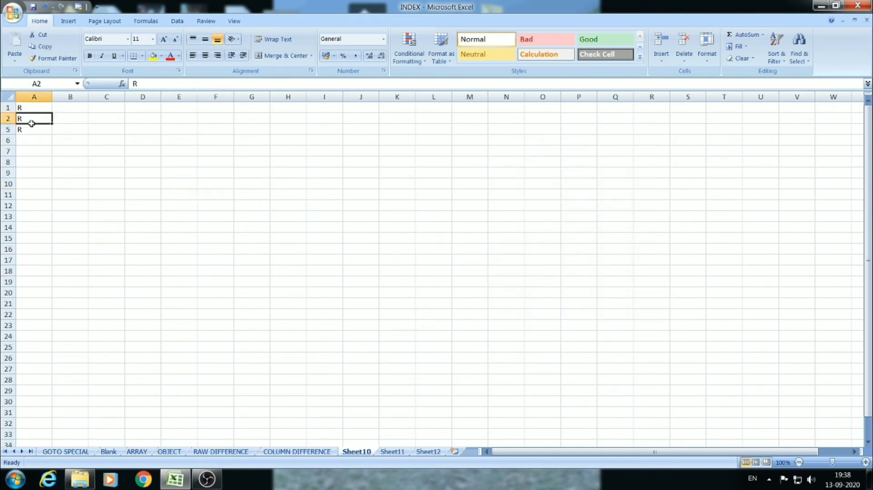
left_click_drag(25, 108, 27, 130)
left_click(7, 129)
left_click(28, 105)
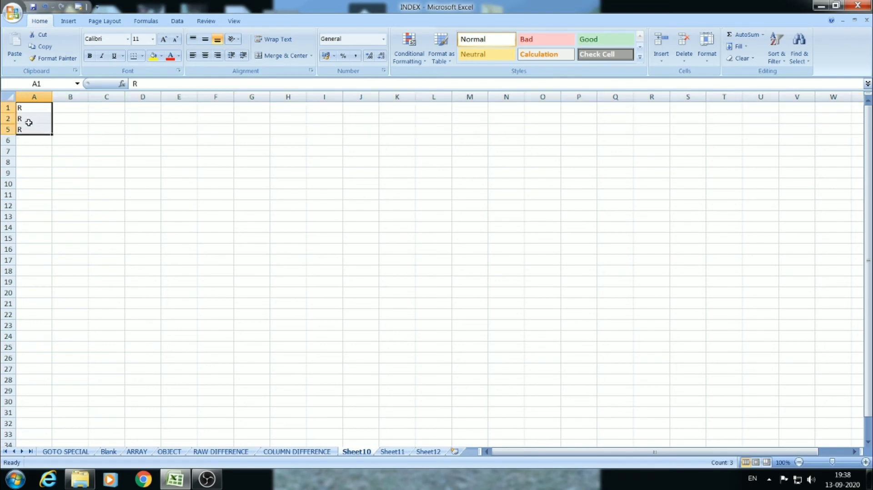
key("ctrl+c")
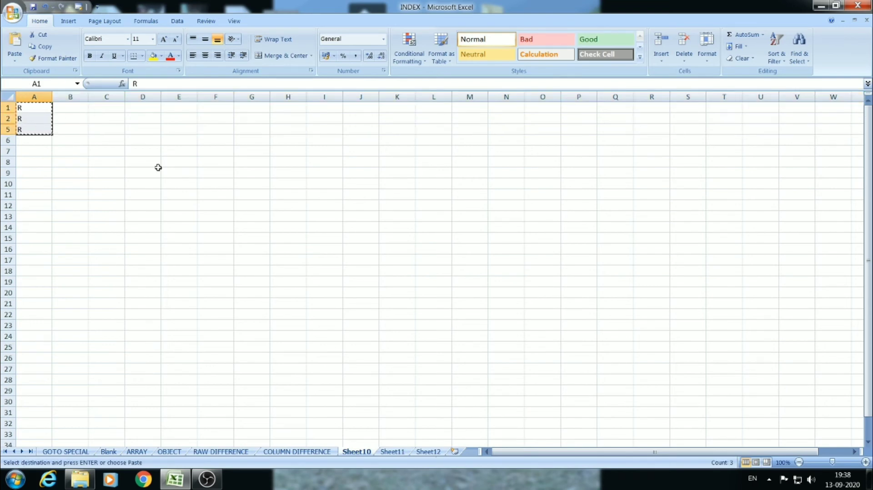
Step: Paste the copied range into Sheet12 starting at cell I7
left_click(428, 452)
left_click(308, 175)
key("ctrl+v")
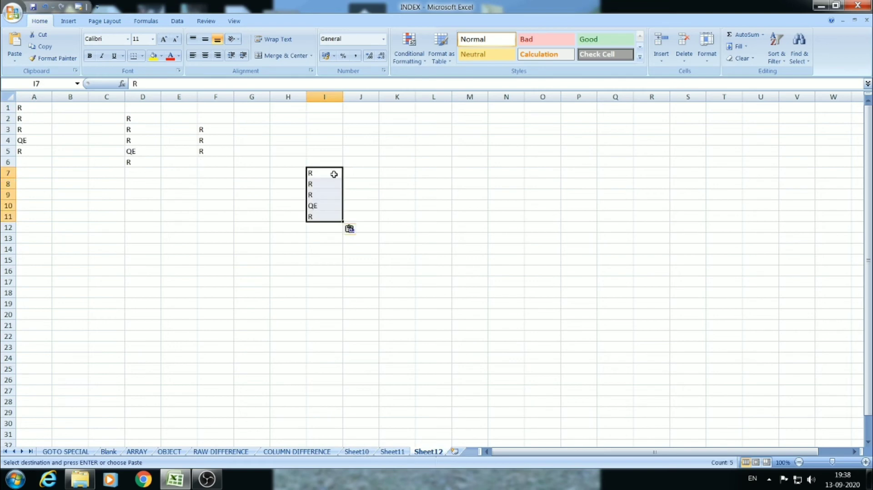
left_click(335, 207)
left_click(321, 182)
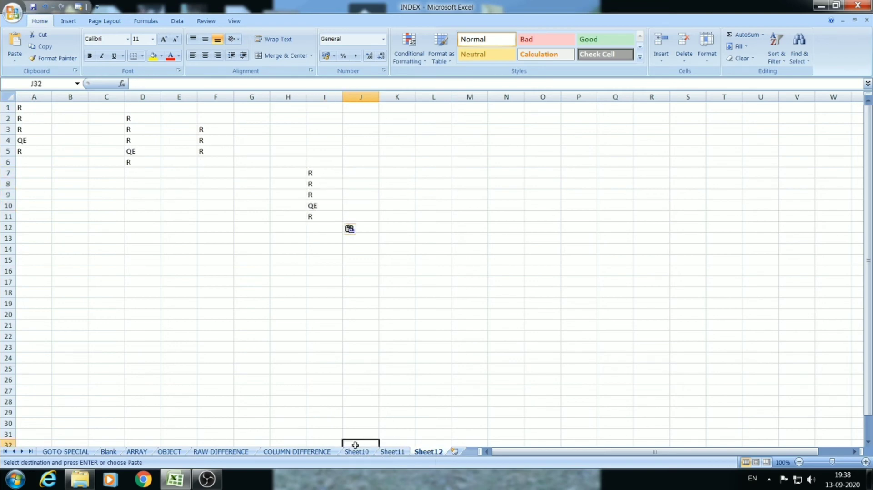
Step: Return to Sheet10, cancel the pending copy and select only the visible cells of A1:A5 with Go To Special
left_click(357, 452)
left_click(67, 147)
left_click_drag(34, 108, 36, 124)
key("Escape")
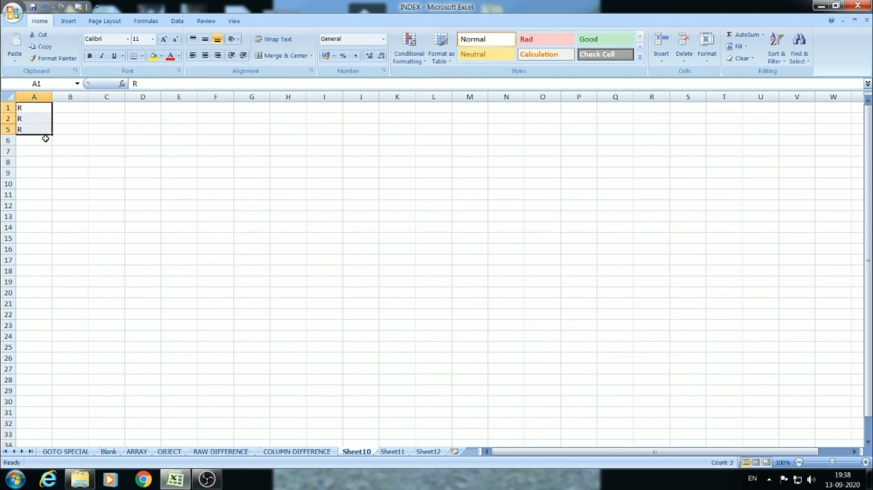
left_click(102, 136)
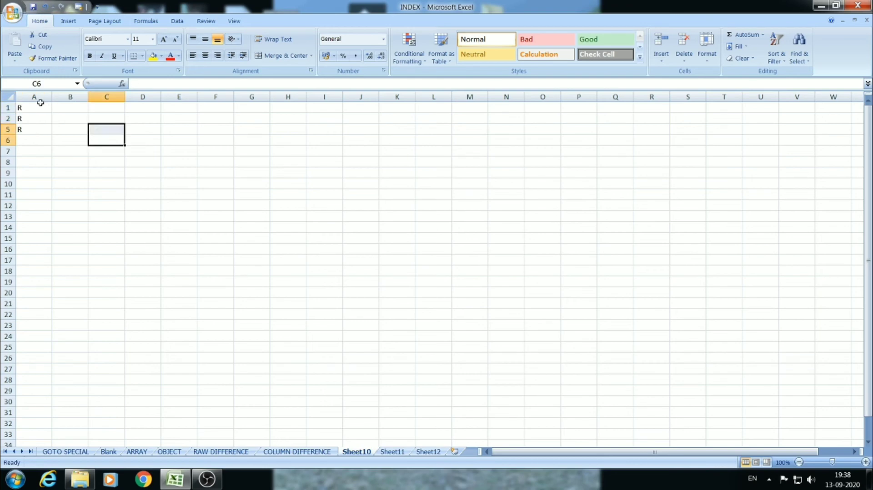
left_click_drag(41, 107, 40, 130)
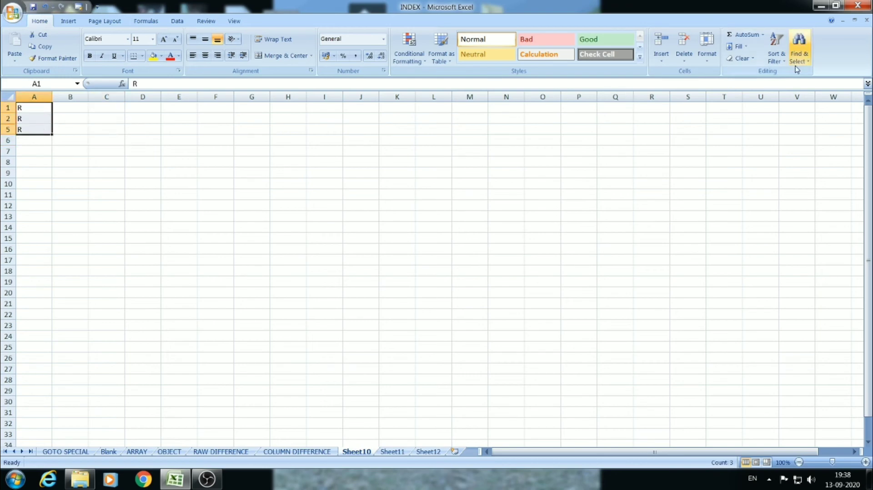
left_click(800, 50)
left_click(811, 111)
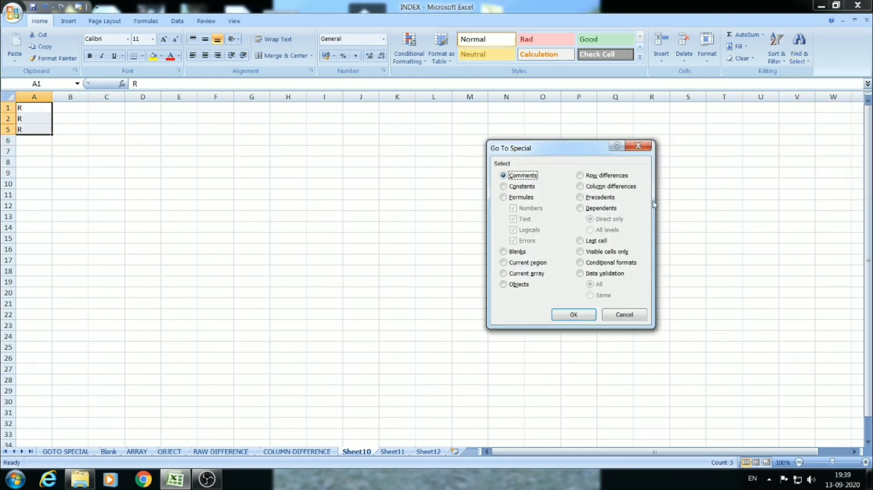
left_click(588, 251)
left_click(586, 317)
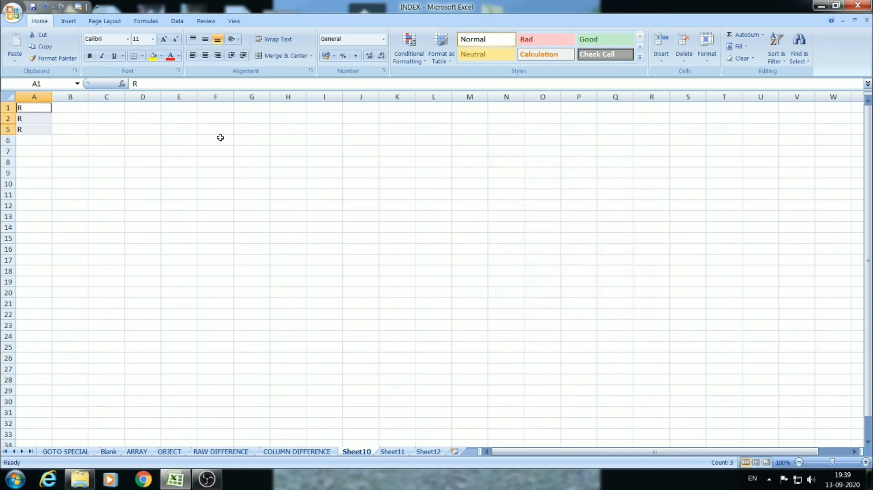
Step: Copy the selected visible cells of Sheet10 and paste them into Sheet12 starting at cell J8, and check the pasted cells
key("ctrl+c")
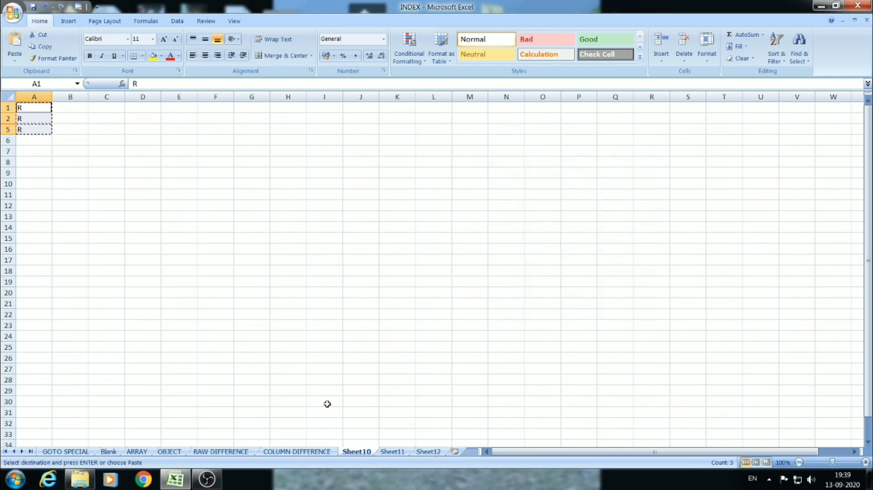
left_click(392, 451)
left_click(345, 245)
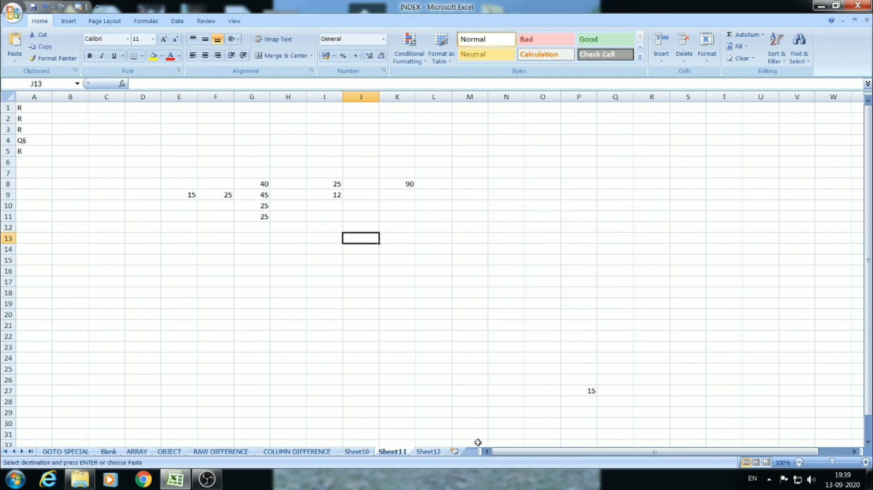
left_click(429, 452)
left_click(361, 183)
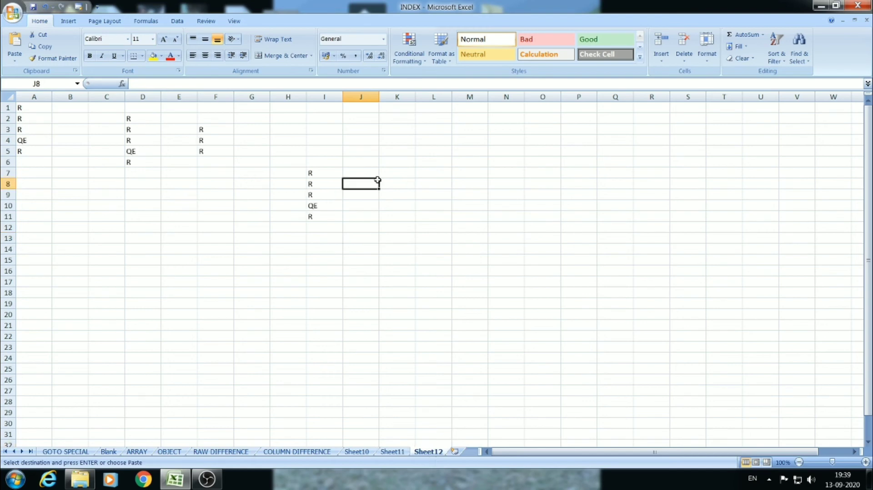
key("ctrl+v")
left_click(363, 177)
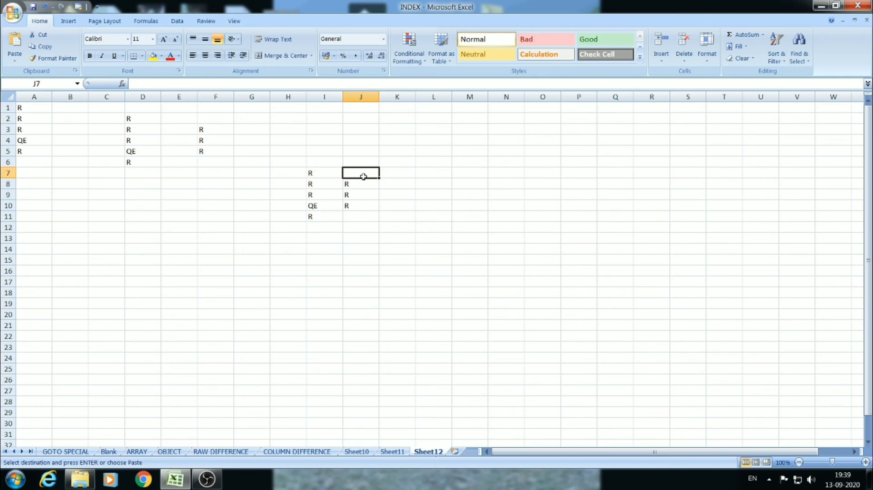
left_click(359, 194)
left_click(366, 165)
left_click(363, 194)
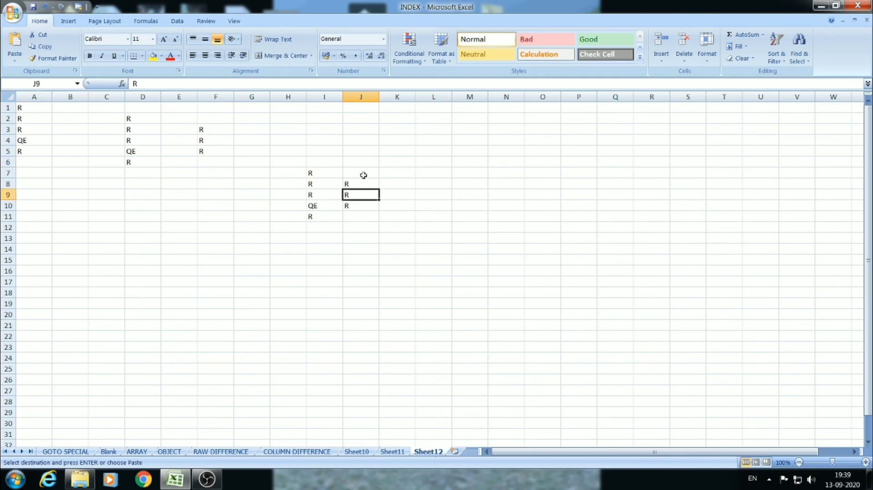
left_click(364, 175)
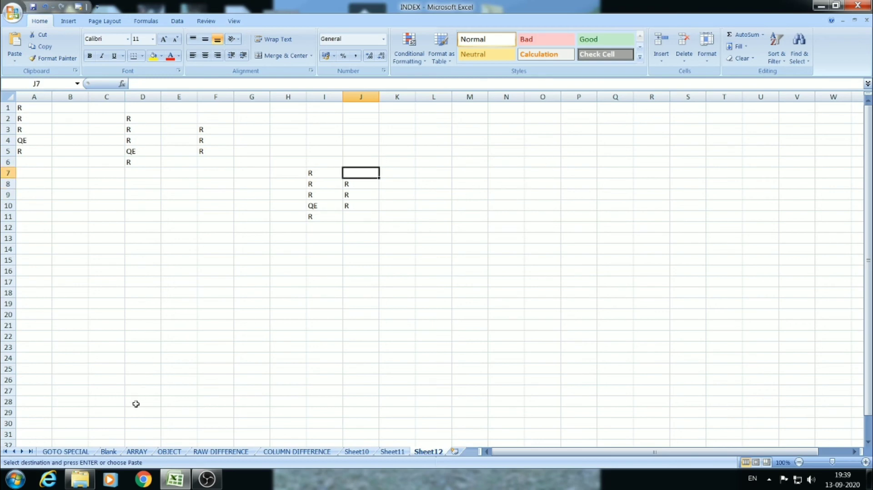
Step: Switch to the GOTO SPECIAL sheet and review the conditional formats and data validation options in Go To Special
left_click(66, 452)
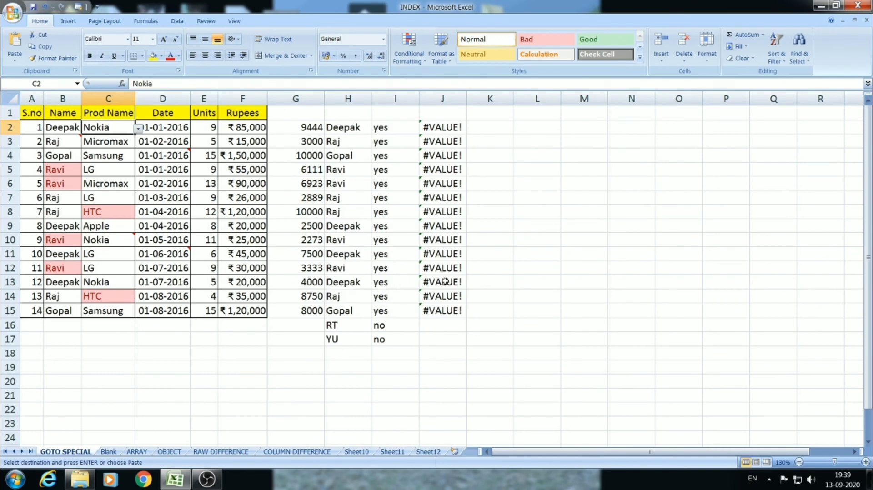
left_click(492, 269)
left_click(254, 358)
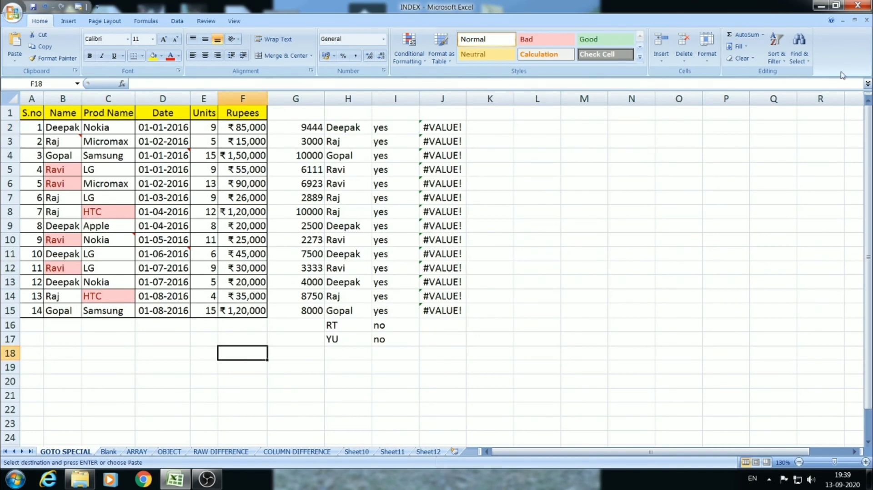
left_click(799, 46)
left_click(817, 110)
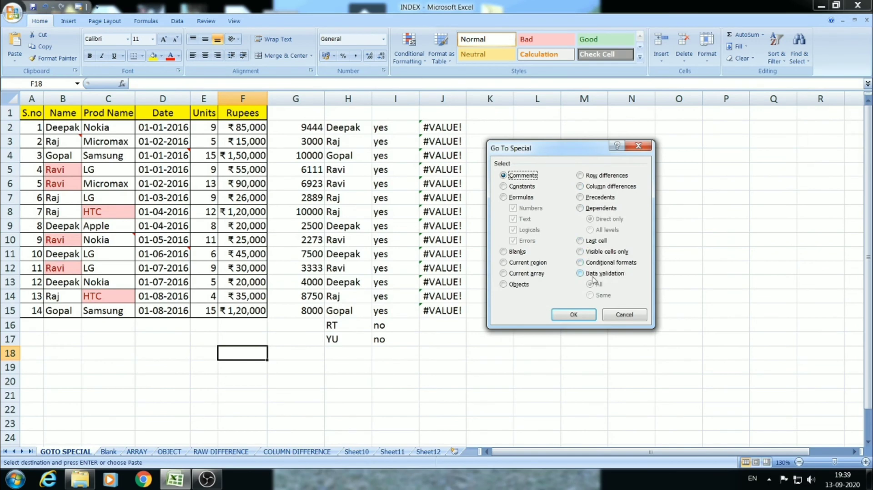
key("Escape")
Step: Examine the highlighted, conditionally formatted cells in the Name and Prod Name columns of the table
left_click(180, 183)
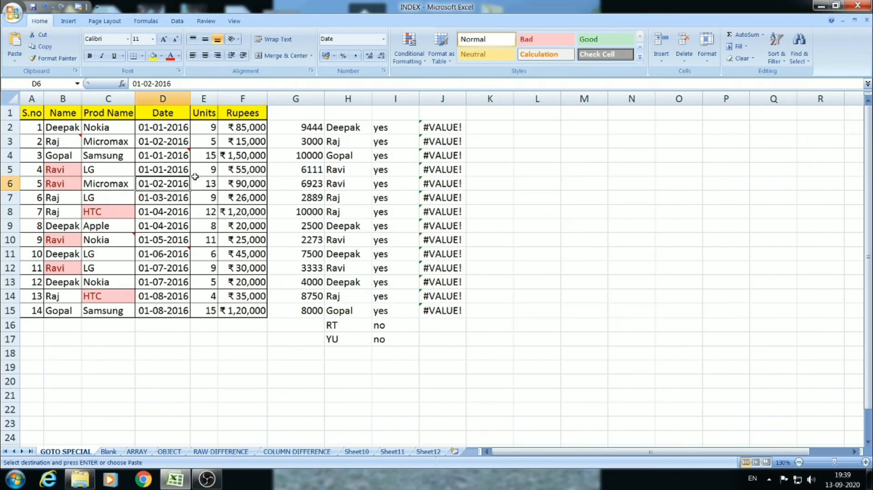
left_click(63, 182)
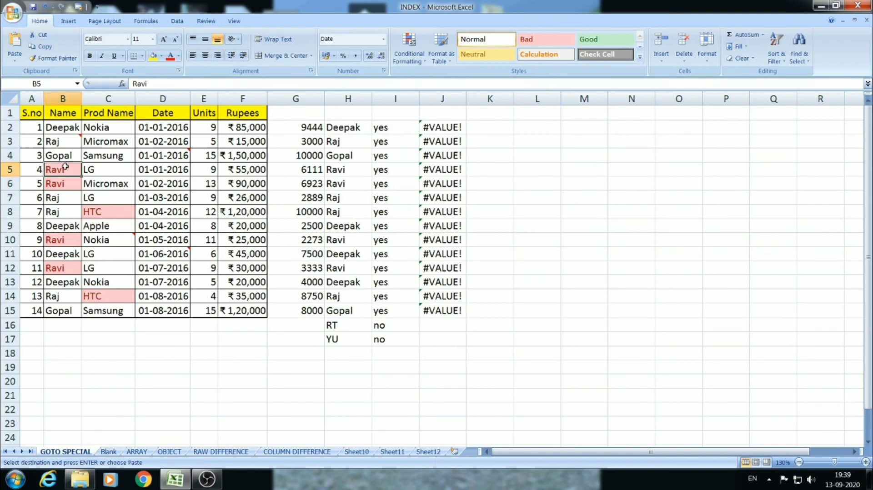
left_click(108, 214)
left_click(65, 232)
left_click(64, 168)
left_click(107, 211)
left_click(70, 235)
left_click(68, 183)
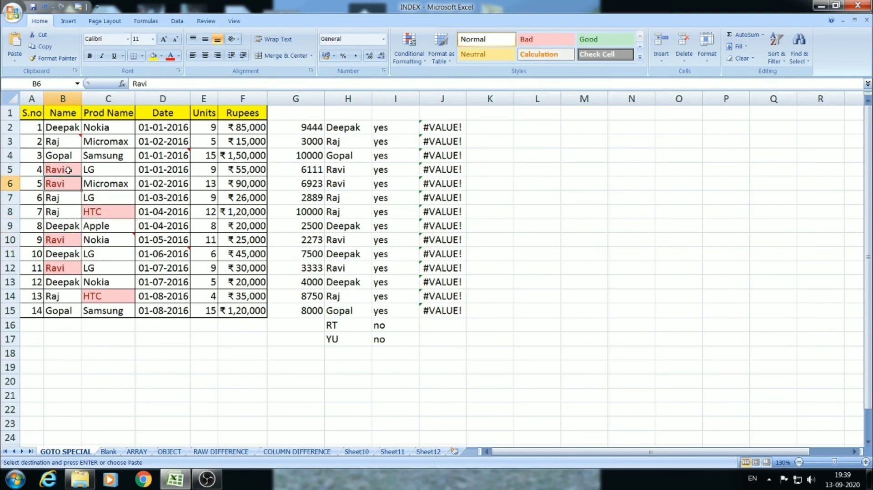
left_click(68, 170)
left_click(111, 210)
left_click(69, 150)
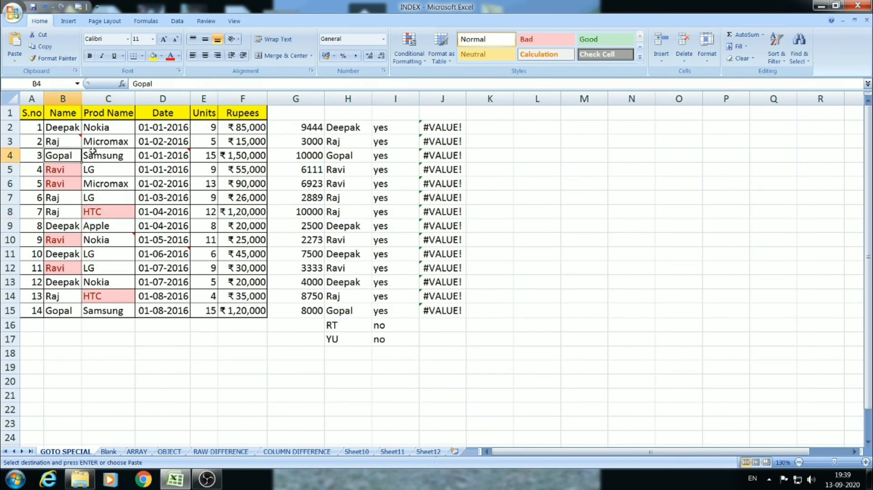
Step: Select all cells with conditional formats on the sheet using Go To Special with the All option
left_click(800, 46)
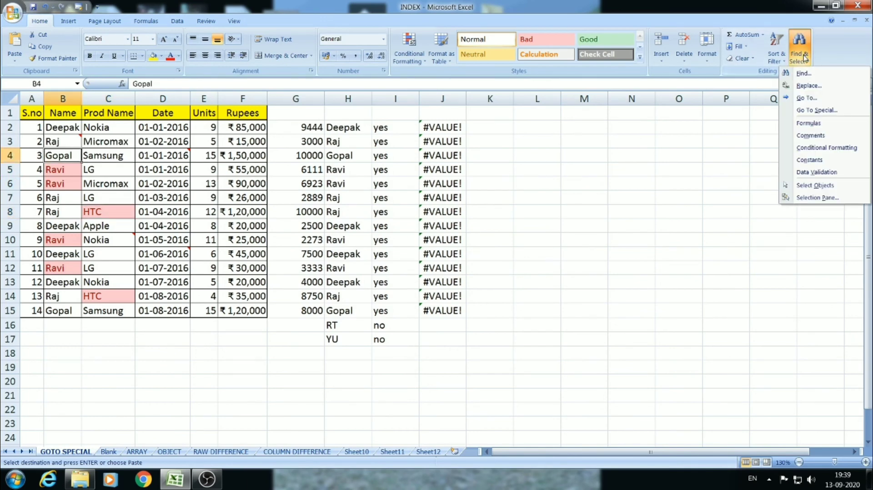
left_click(807, 109)
left_click(579, 263)
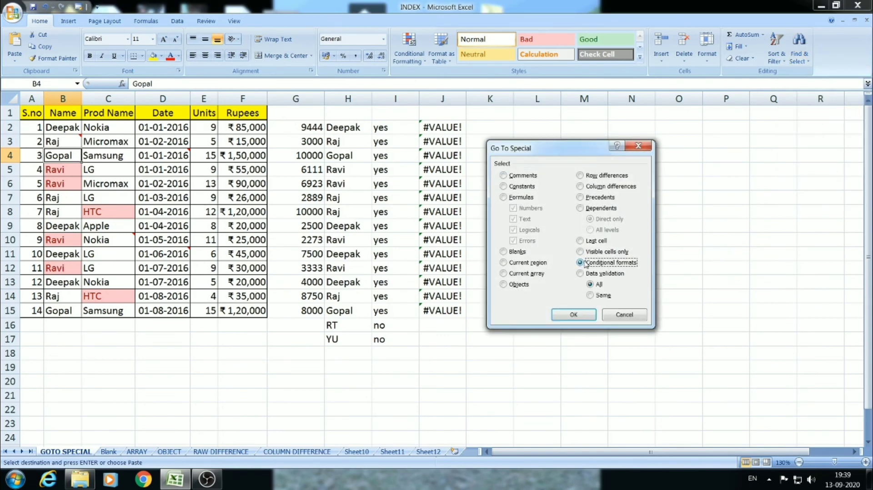
left_click(583, 317)
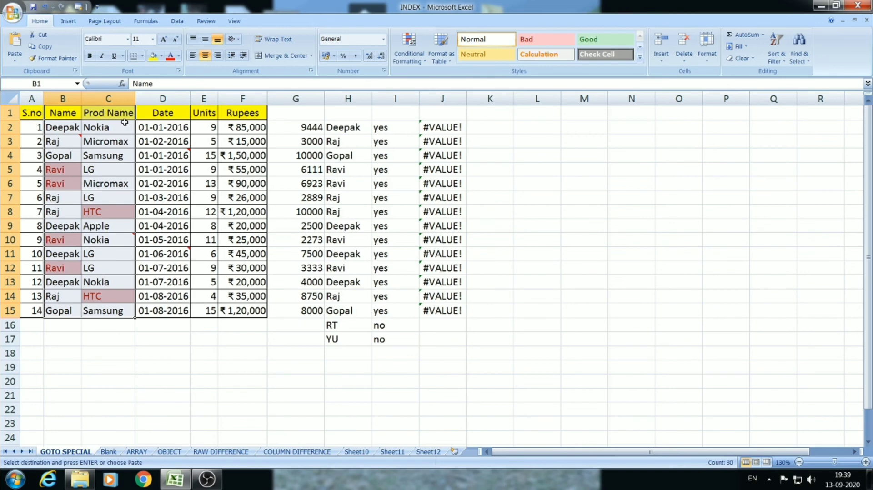
Step: Starting from cell B2, select only the cells with the same conditional format using Go To Special's Same option
left_click(55, 124)
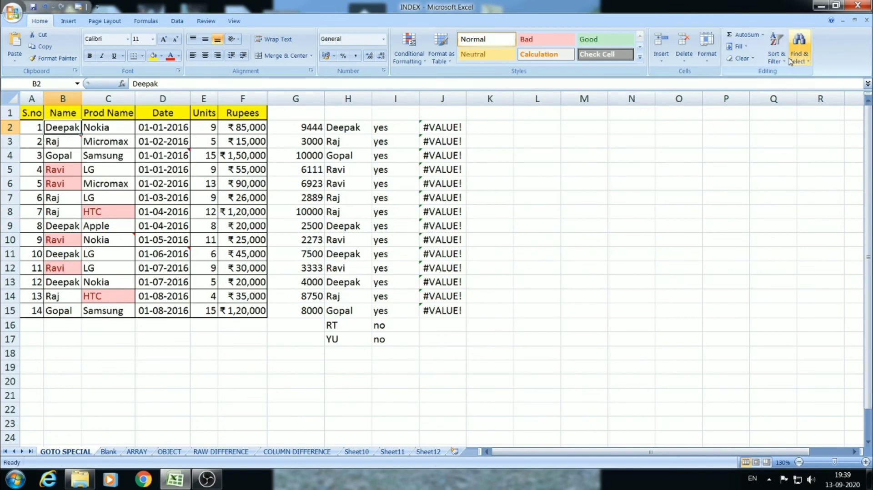
left_click(790, 61)
left_click(805, 113)
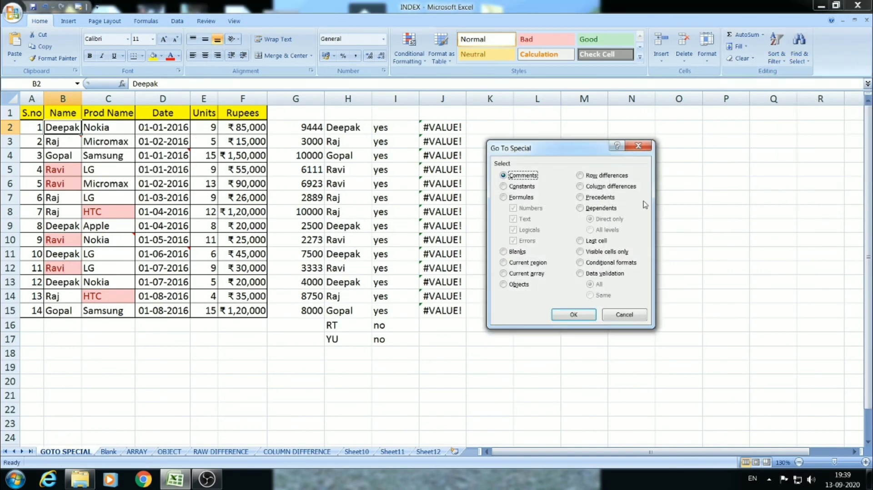
left_click(582, 263)
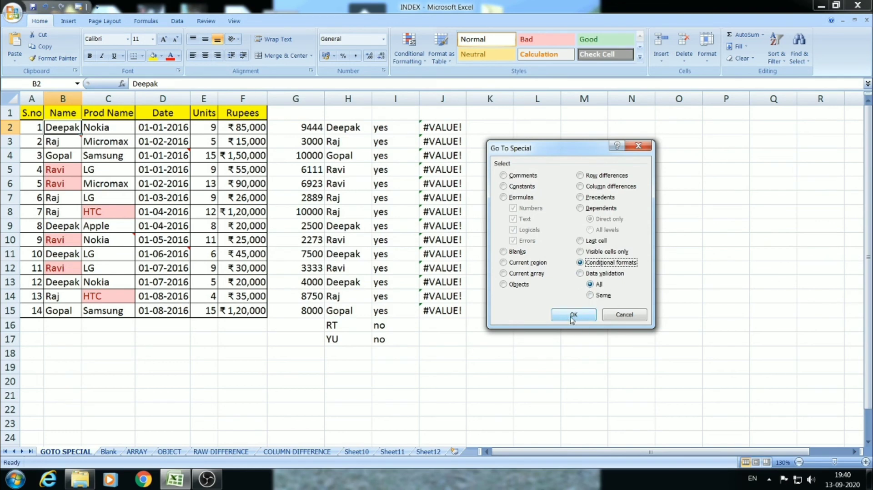
left_click(590, 296)
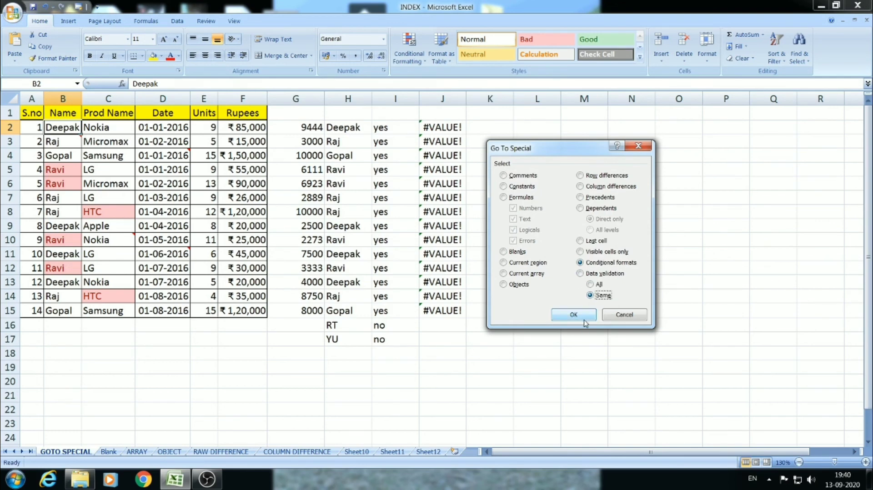
left_click(574, 315)
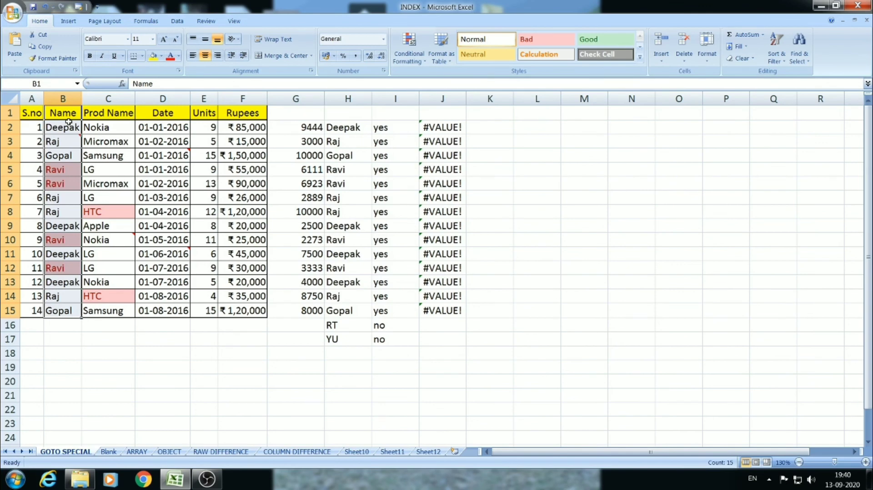
Step: Clear the current selection and select all cells with data validation using Go To Special with the All option
left_click(106, 142)
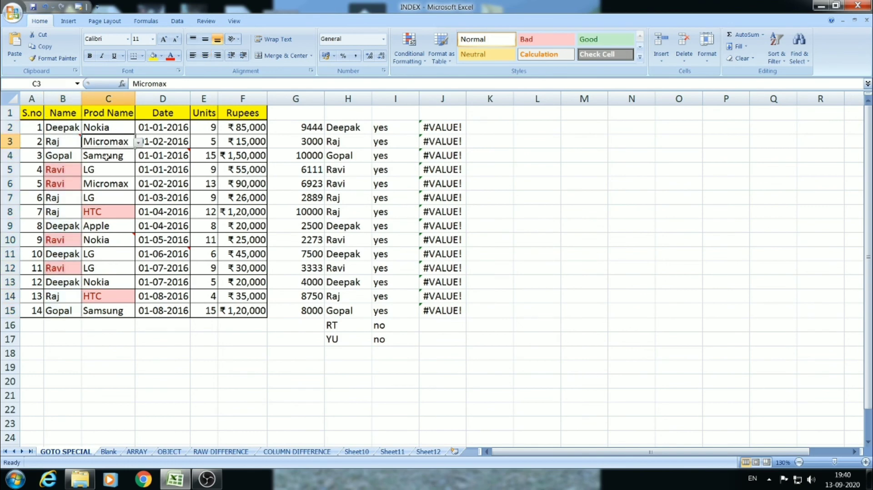
left_click(103, 197)
left_click(106, 240)
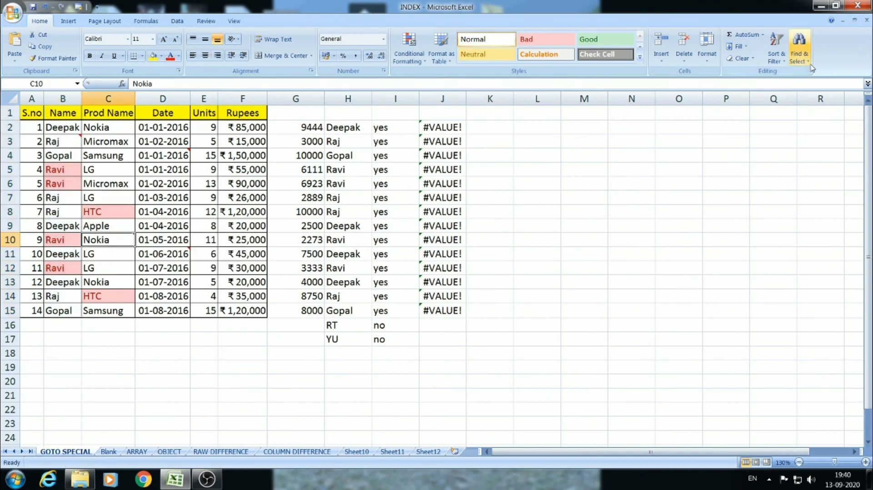
left_click(799, 47)
left_click(817, 111)
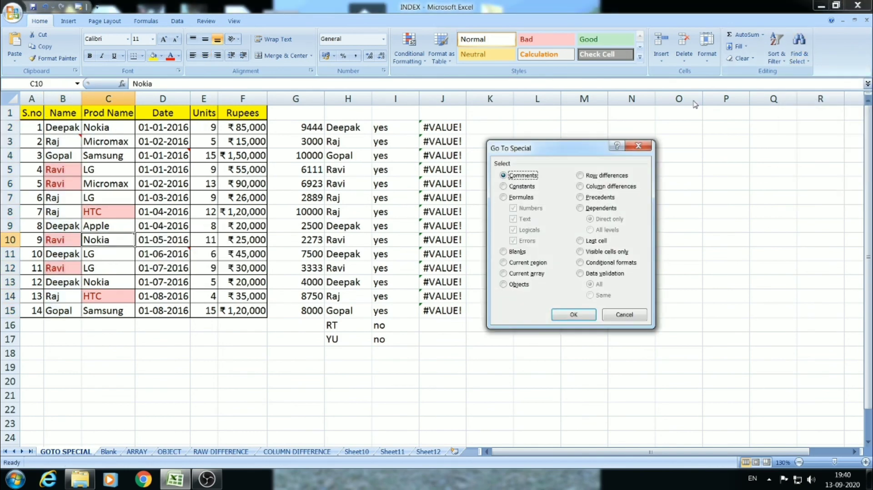
left_click(595, 274)
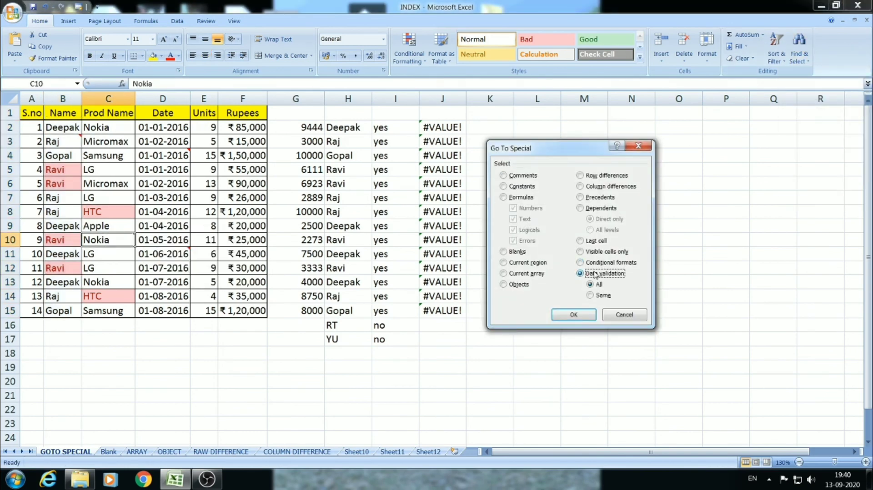
left_click(576, 318)
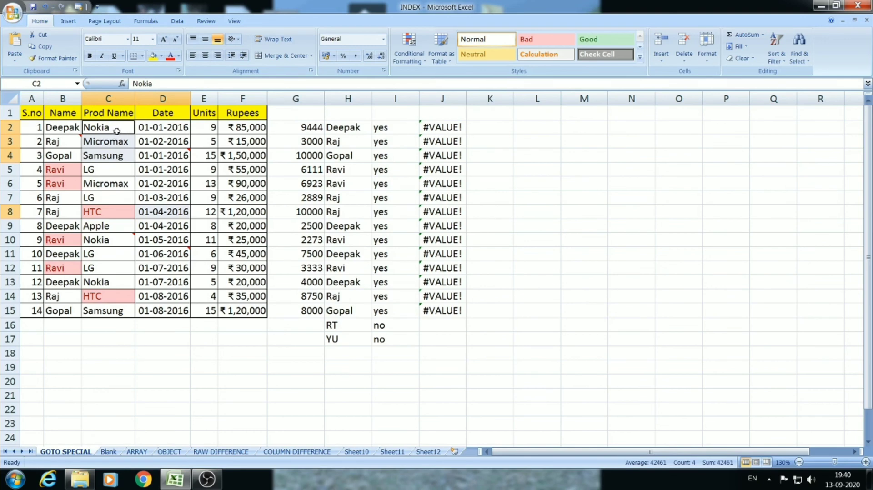
Step: Examine the cells with data validation, C2:C4 in the Prod Name column and D8 in the Date column
left_click(117, 132)
left_click(118, 139)
left_click(108, 158)
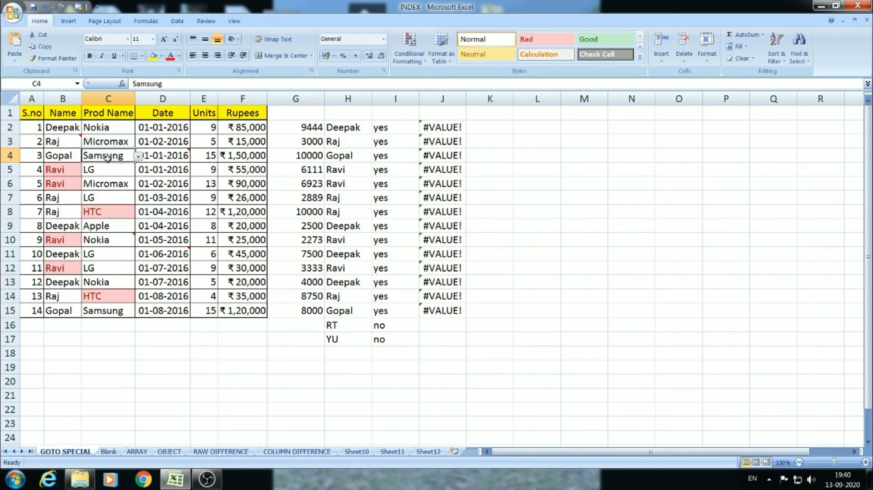
left_click(176, 240)
left_click(177, 227)
left_click(178, 212)
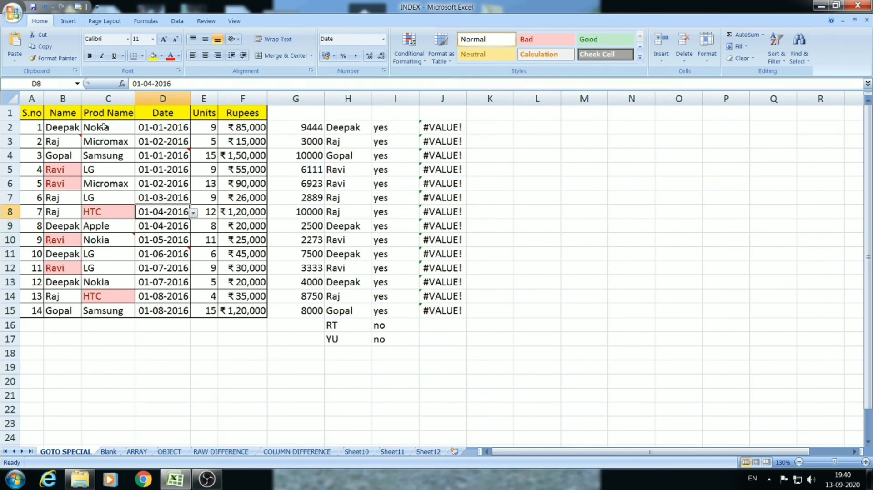
left_click_drag(102, 131, 107, 157)
left_click(181, 210)
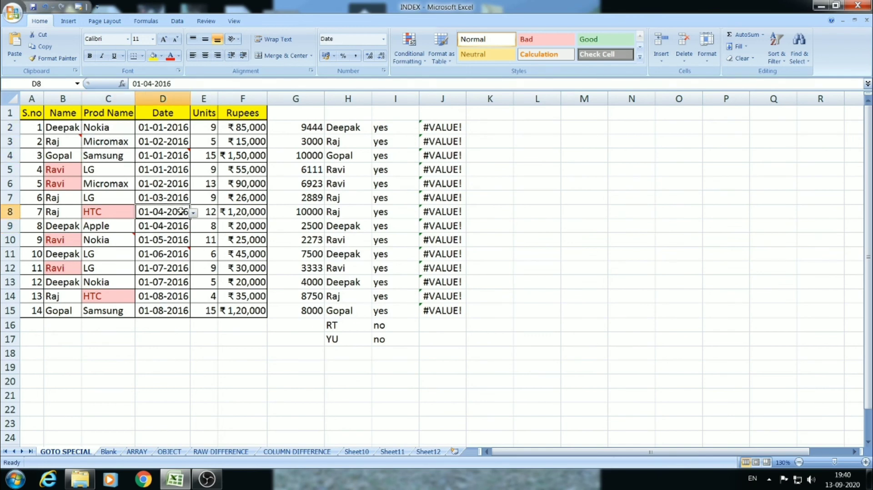